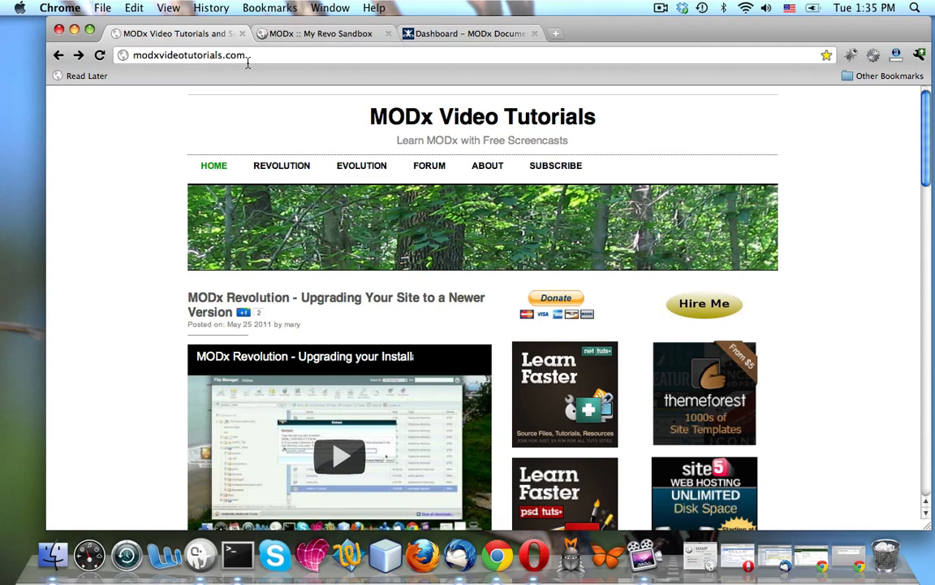
# - Look over the MODx Video Tutorials home page, including its screencast posts and recent tutorial lists
pyautogui.click(315, 33)
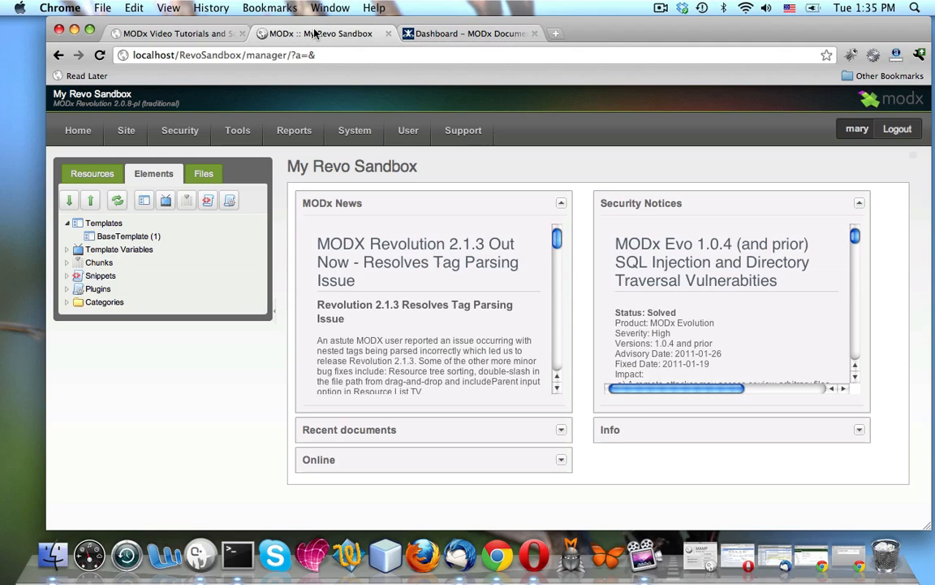
pyautogui.click(166, 33)
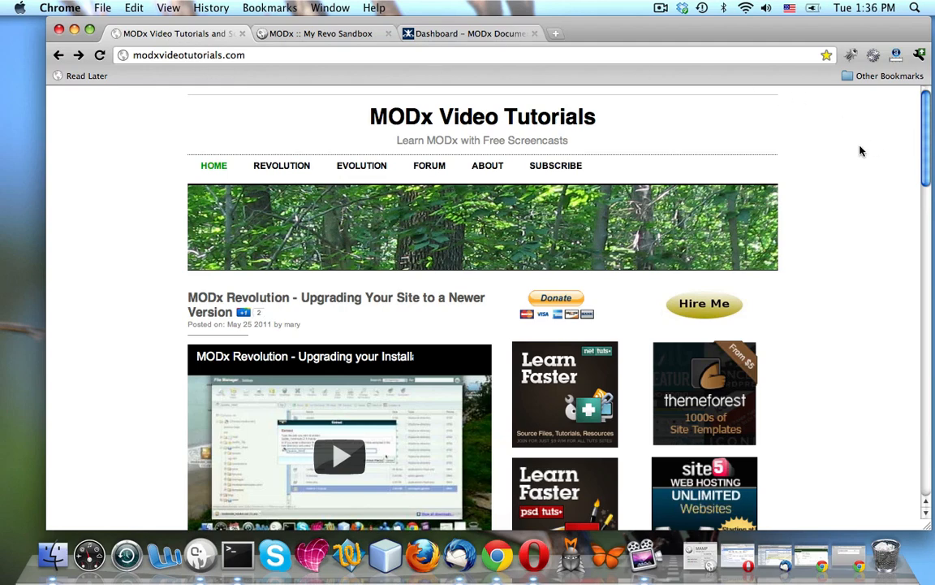
pyautogui.scroll(-2, 861, 150)
pyautogui.scroll(-10, 860, 150)
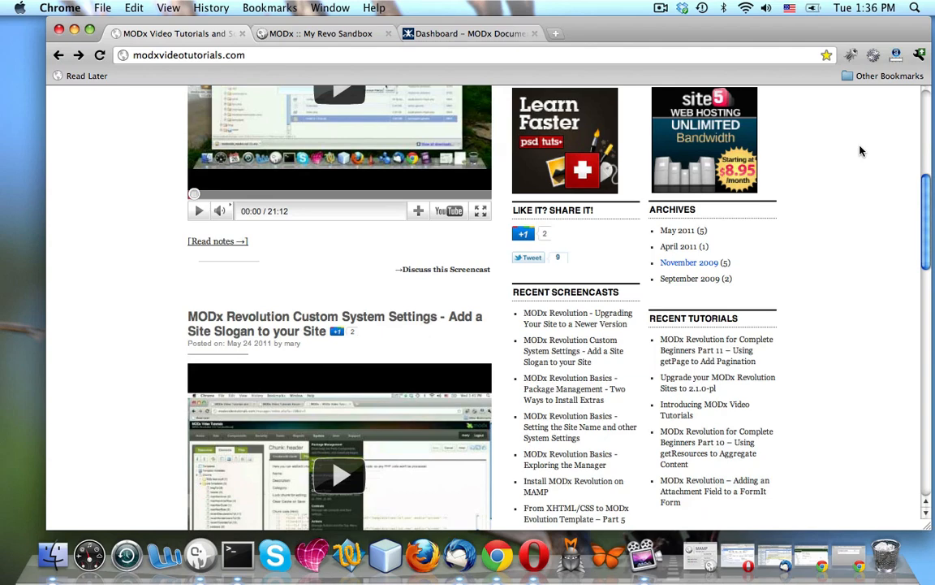
pyautogui.scroll(-12, 861, 150)
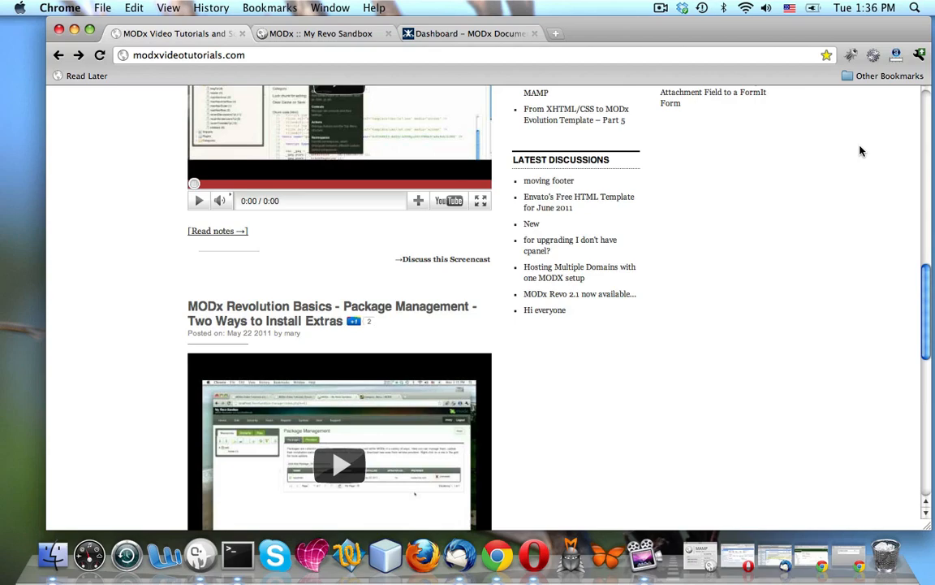
pyautogui.scroll(8, 860, 150)
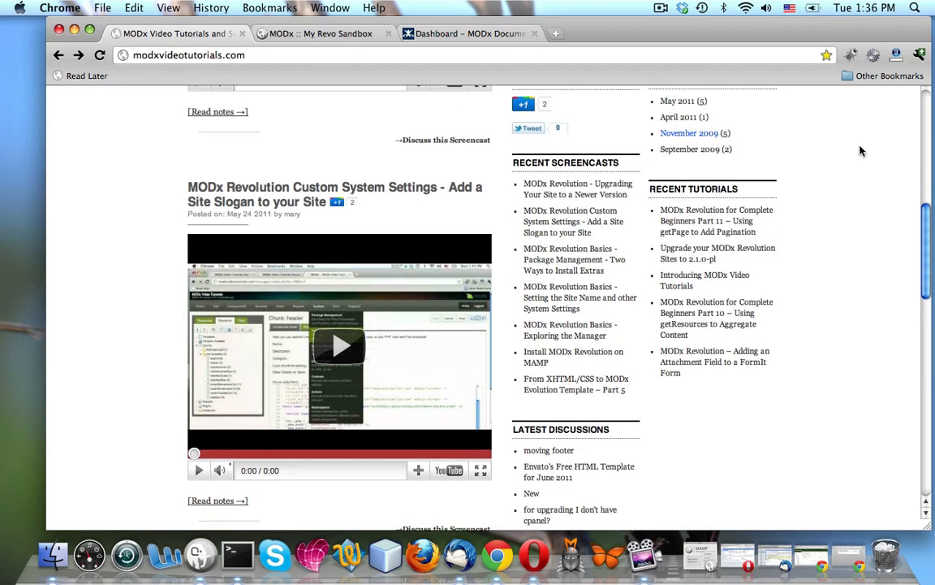
pyautogui.scroll(13, 860, 151)
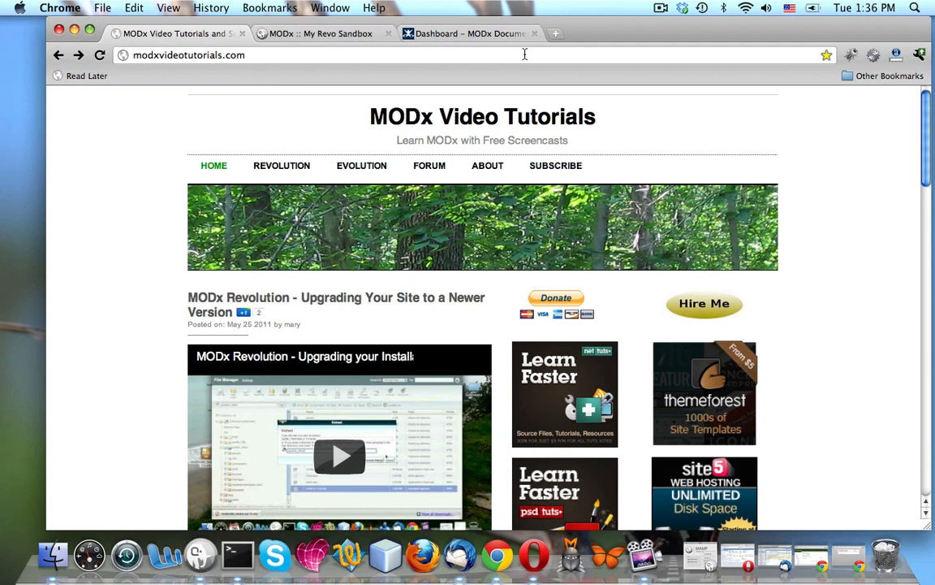
# - Open the Home resource in the sandbox manager, review its document fields and preview the page
pyautogui.click(309, 37)
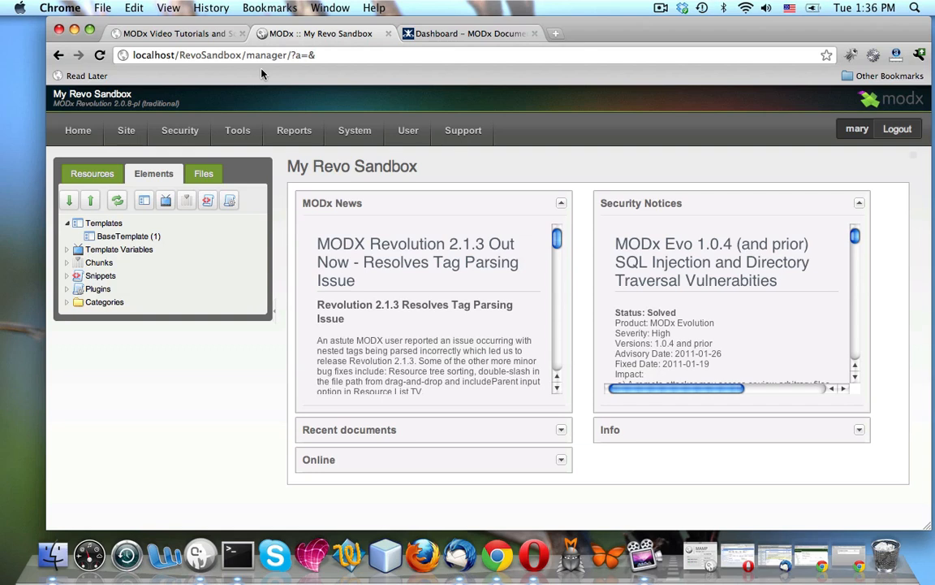
pyautogui.click(89, 173)
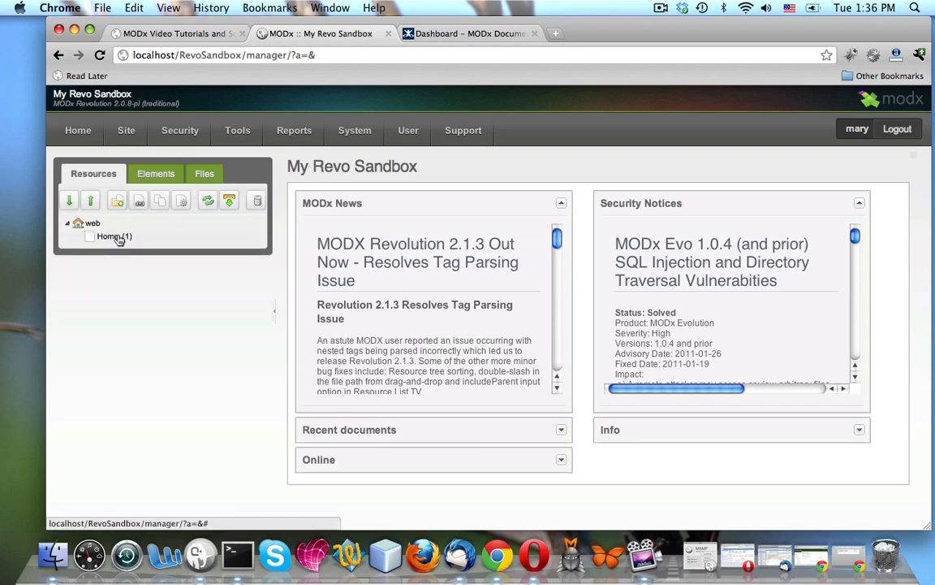
pyautogui.click(118, 236)
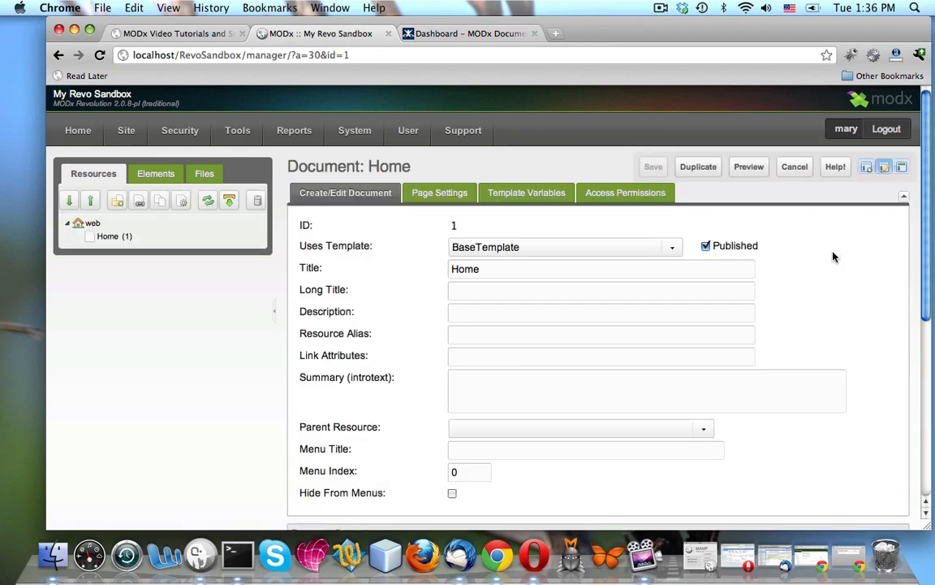
pyautogui.scroll(-3, 832, 257)
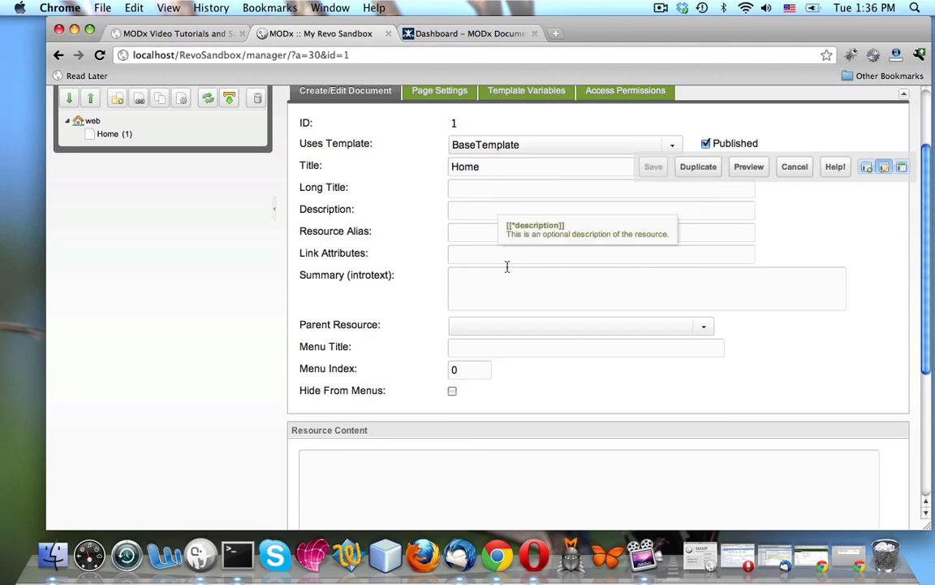
pyautogui.scroll(-6, 512, 276)
pyautogui.scroll(9, 468, 315)
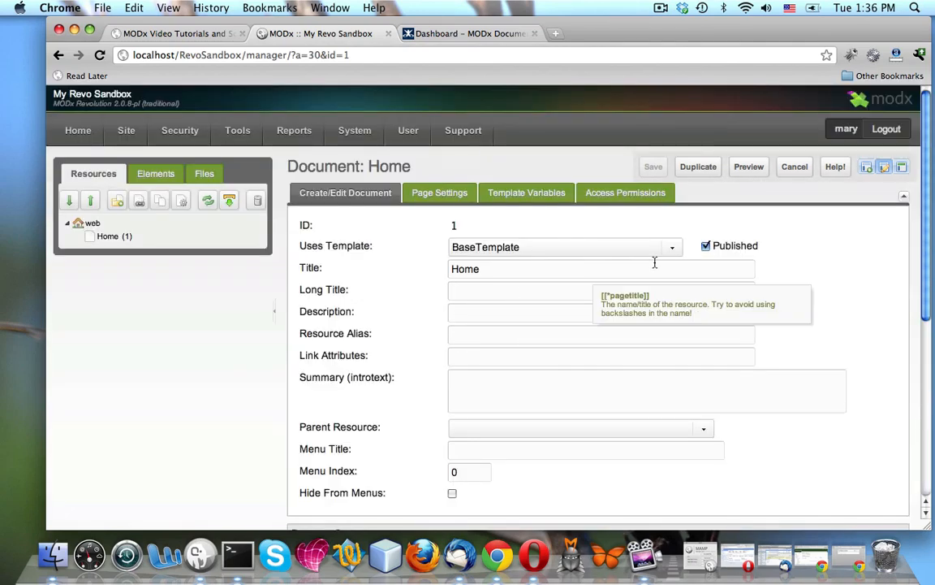
pyautogui.click(747, 167)
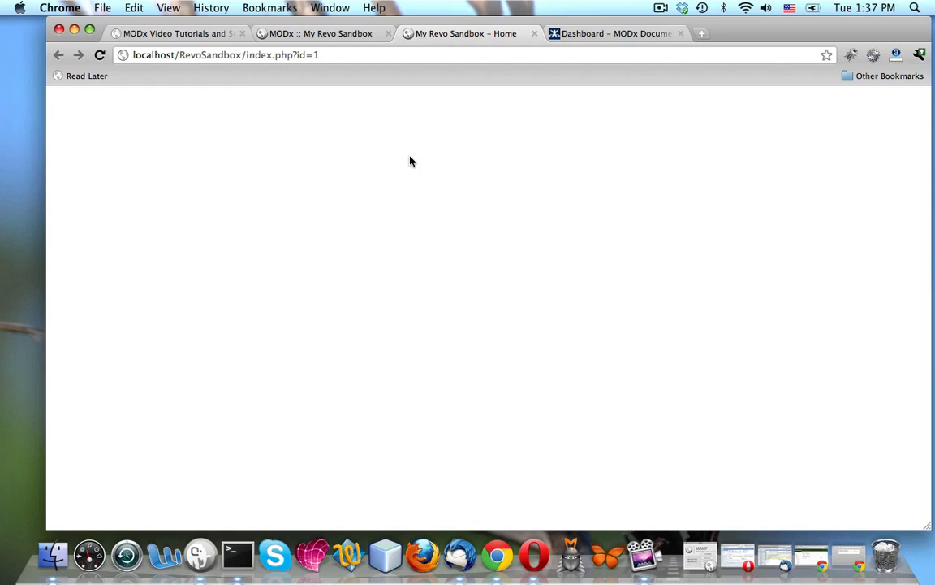
# - Return to the tutorials site and examine how its finished front page is laid out, from header to sidebar lists
pyautogui.click(343, 35)
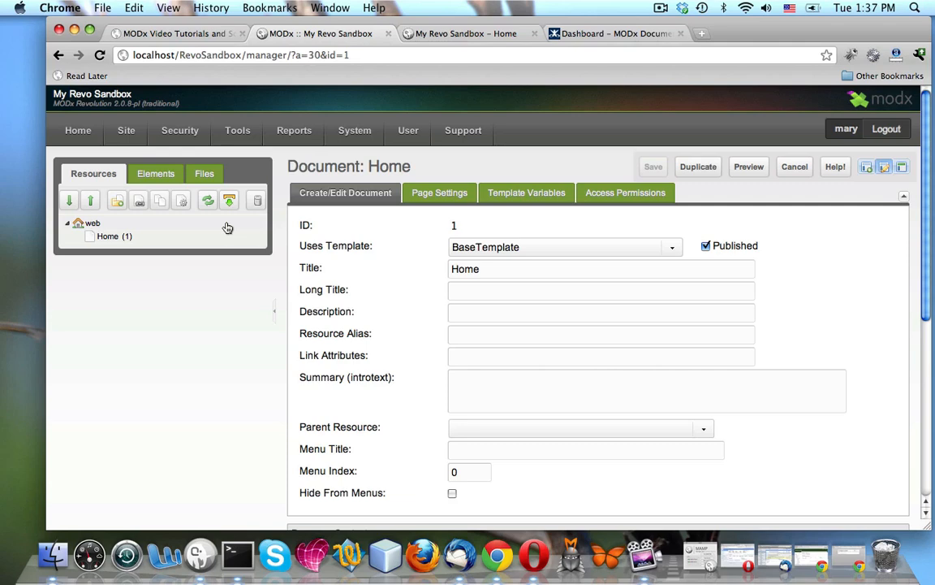
pyautogui.click(157, 33)
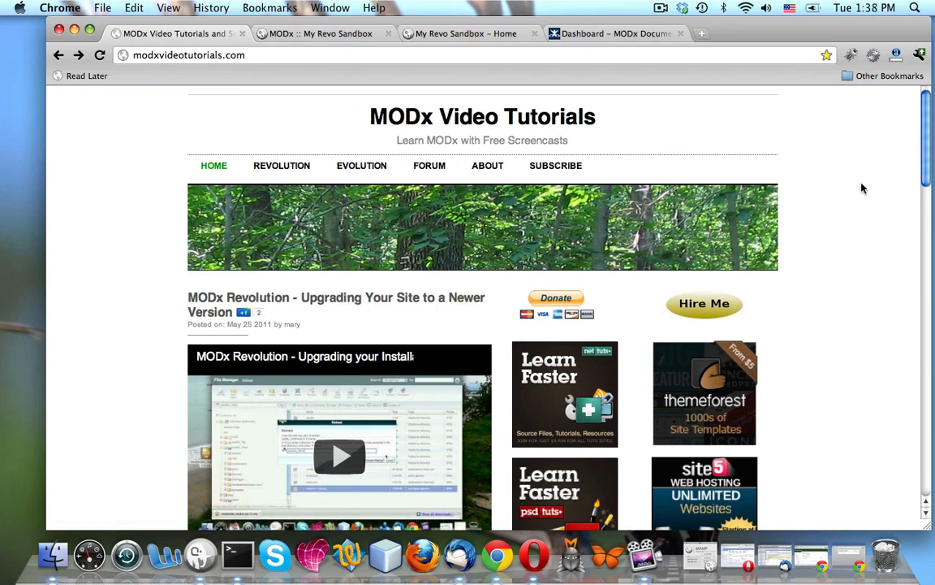
pyautogui.scroll(-5, 861, 187)
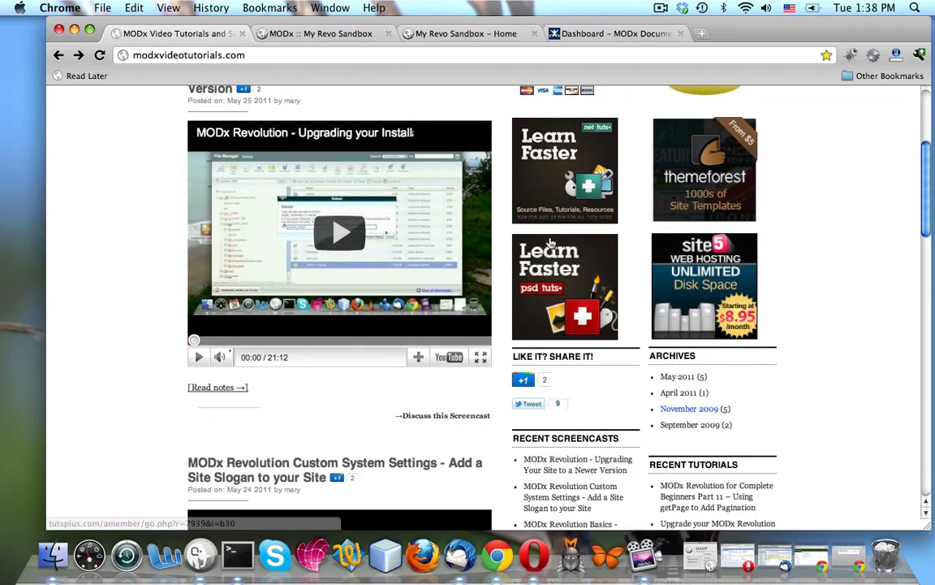
pyautogui.scroll(-4, 666, 306)
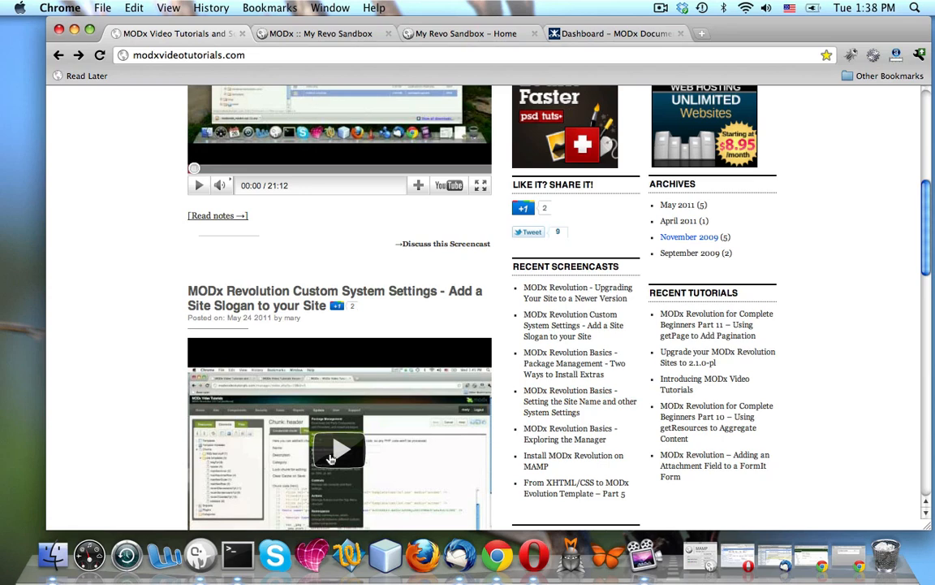
pyautogui.scroll(7, 302, 389)
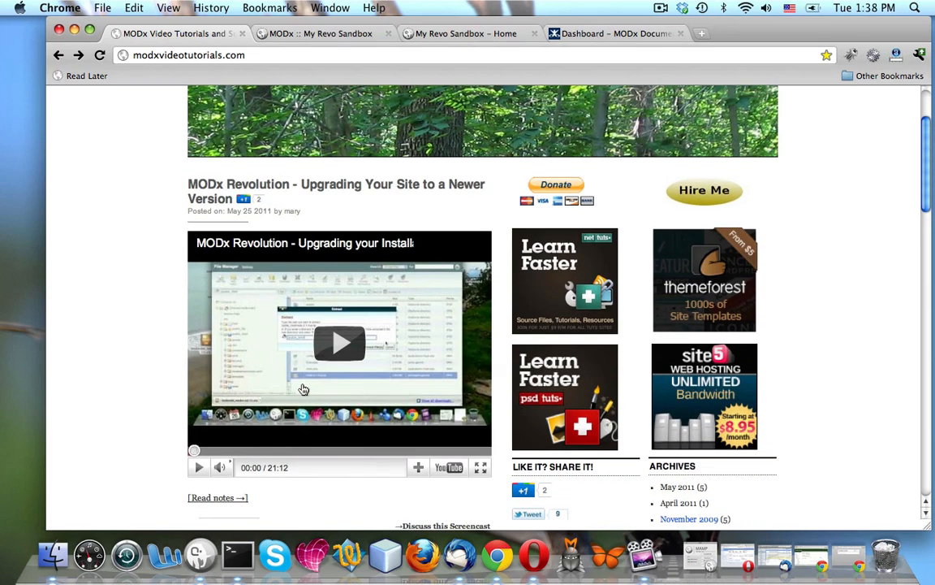
pyautogui.scroll(3, 829, 238)
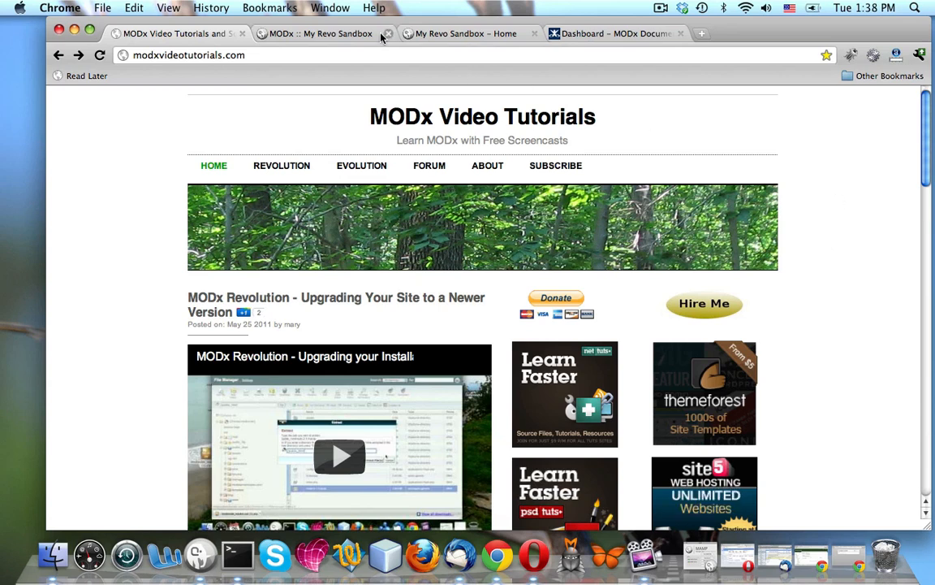
# - Display the HTML source of the sandbox's previewed Home page and compare it with the rendered page
pyautogui.click(346, 35)
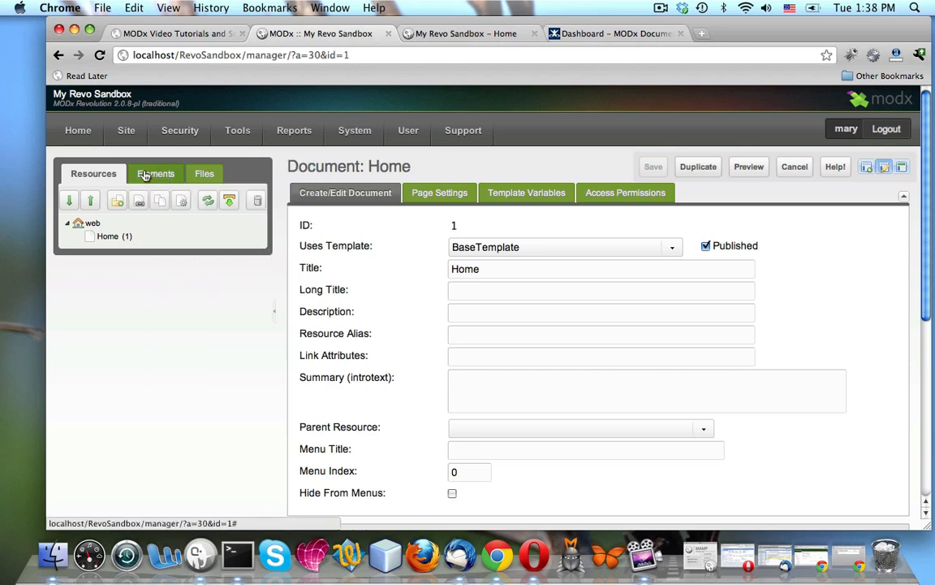
pyautogui.click(425, 34)
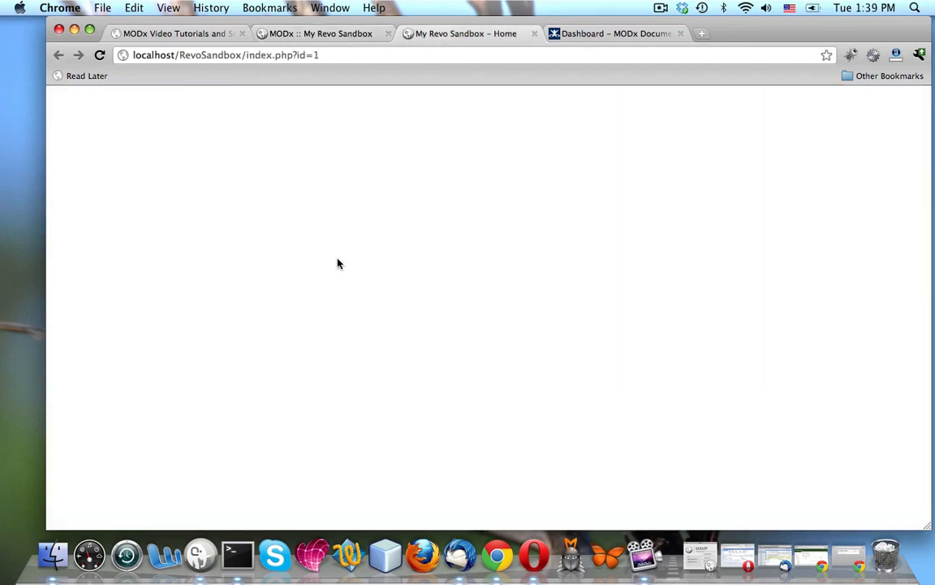
pyautogui.rightClick(337, 261)
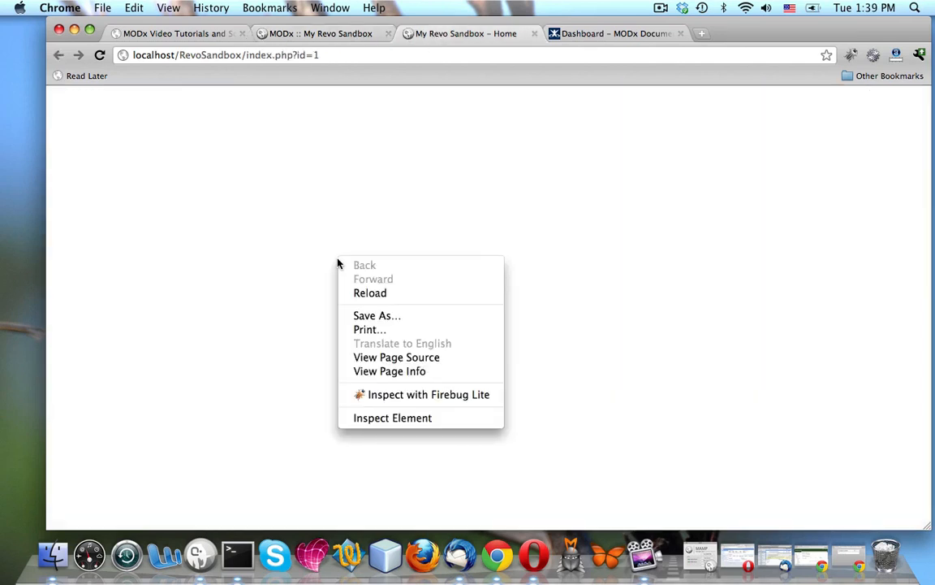
pyautogui.click(365, 358)
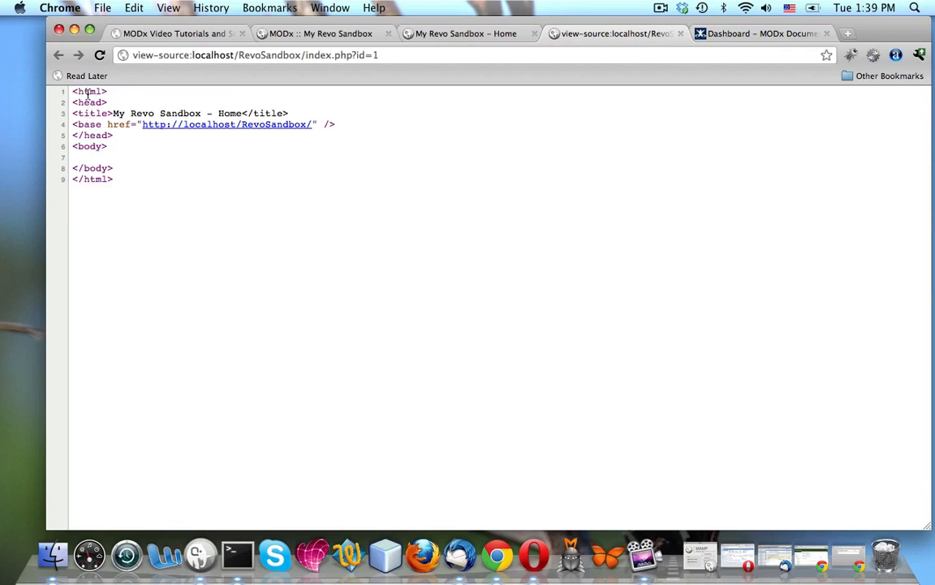
pyautogui.click(451, 33)
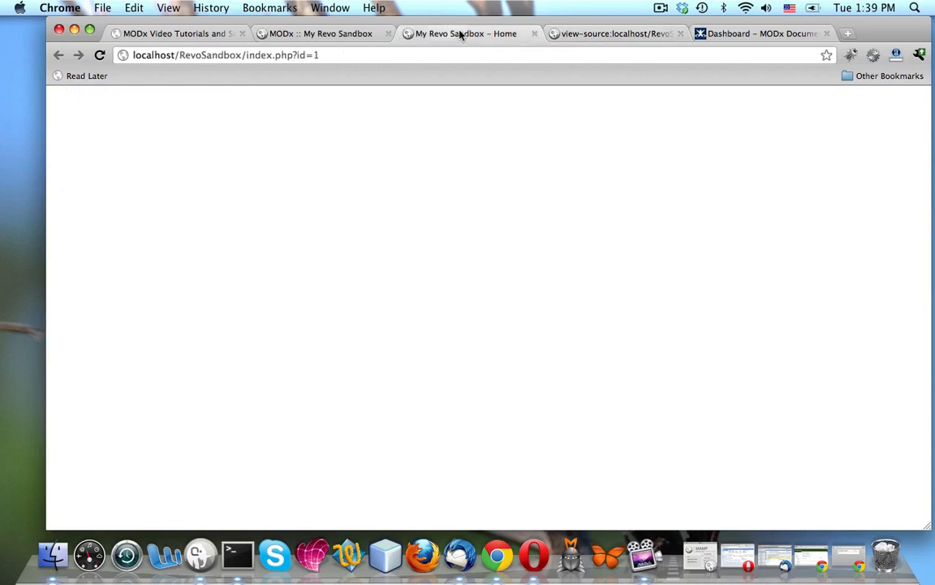
pyautogui.click(587, 35)
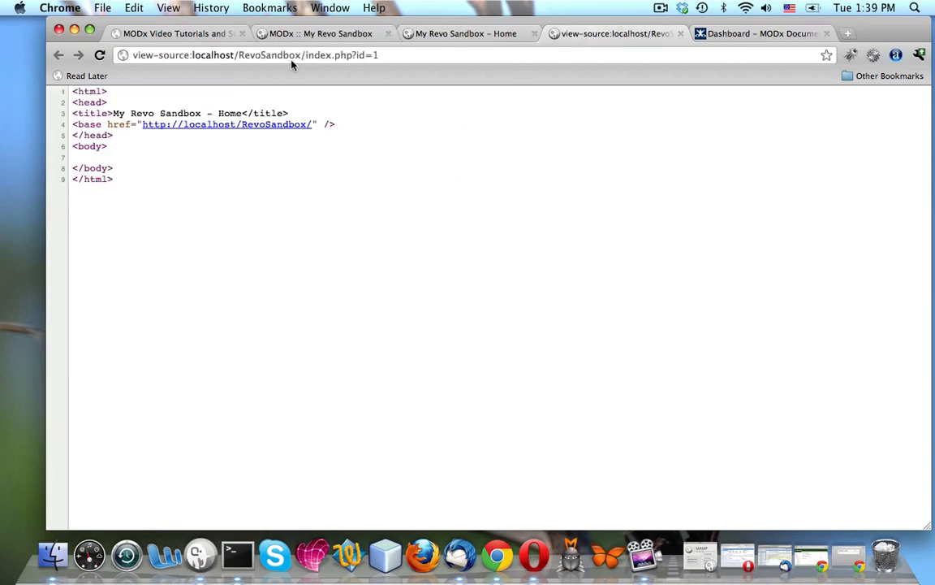
# - Open BaseTemplate from the manager's template elements and bring its HTML template code into view
pyautogui.click(306, 36)
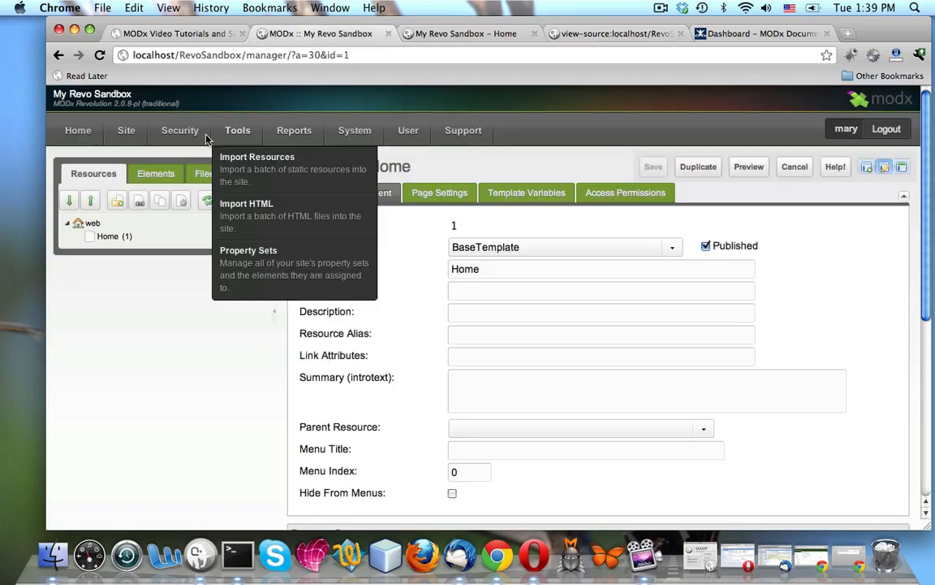
pyautogui.click(150, 174)
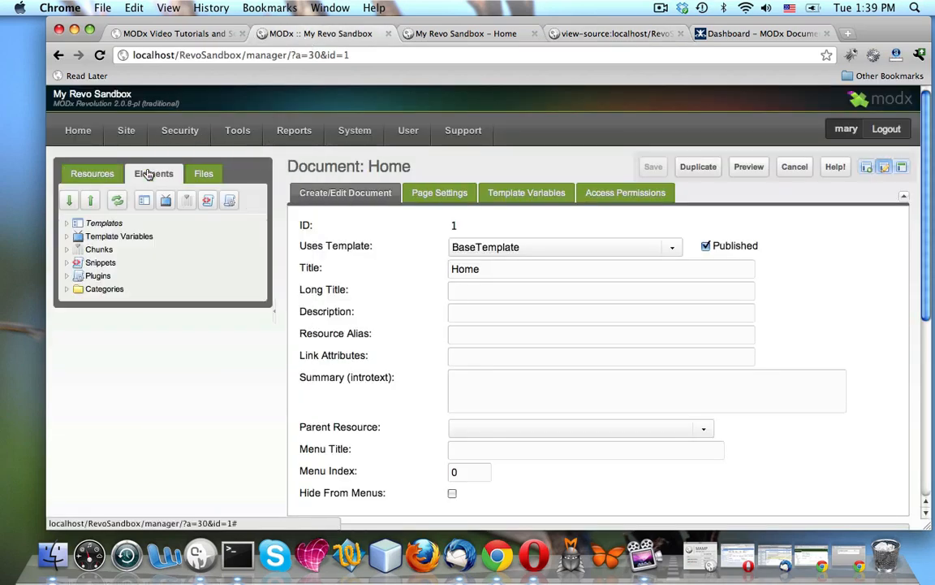
pyautogui.click(67, 223)
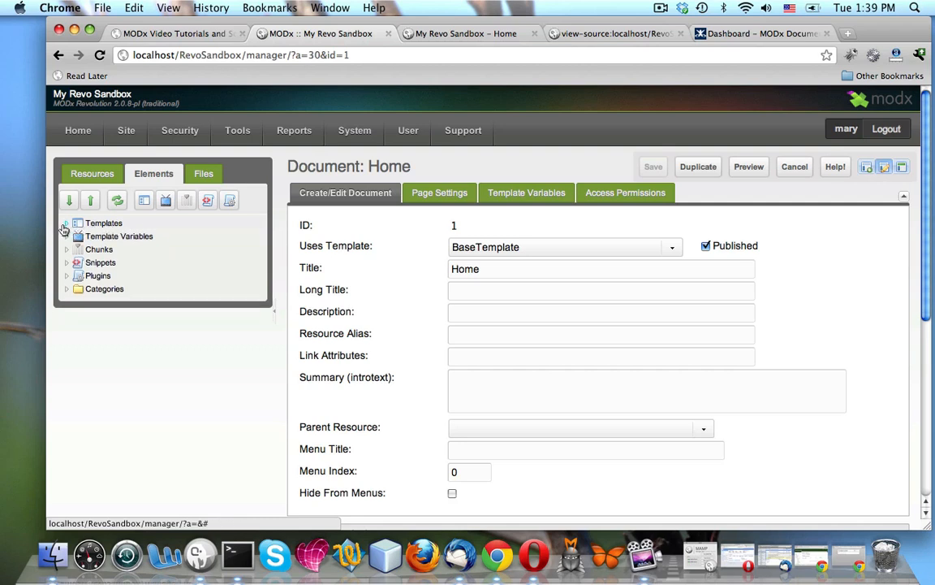
pyautogui.click(67, 224)
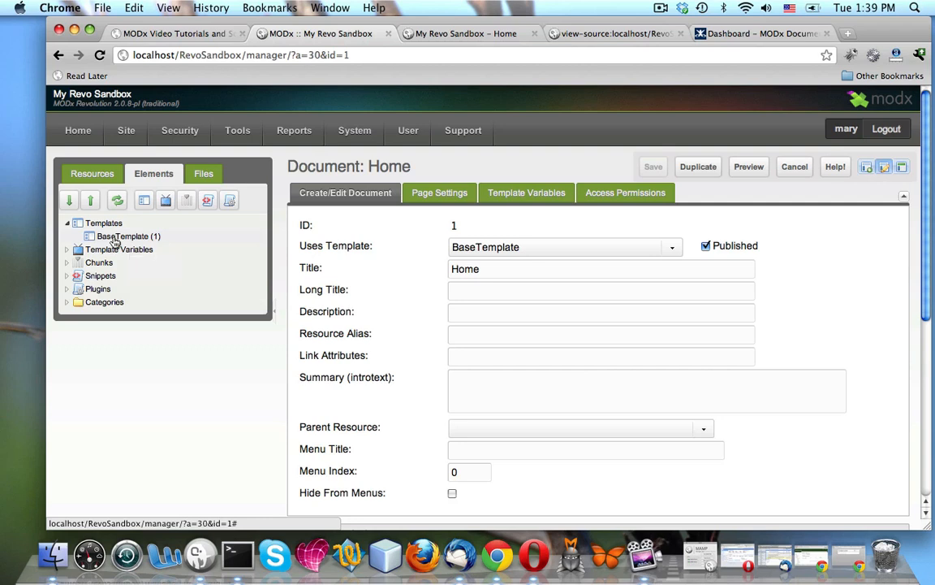
pyautogui.click(115, 237)
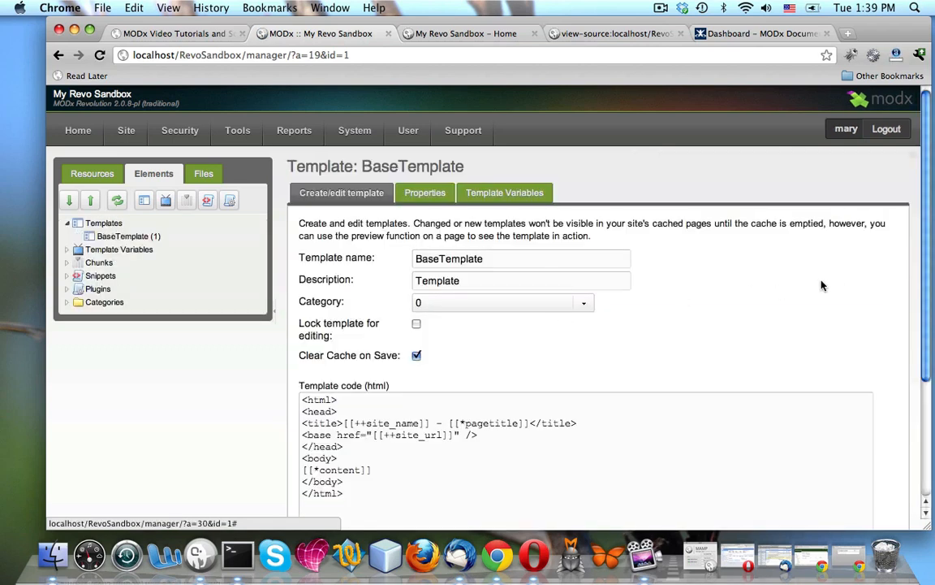
pyautogui.scroll(-3, 767, 286)
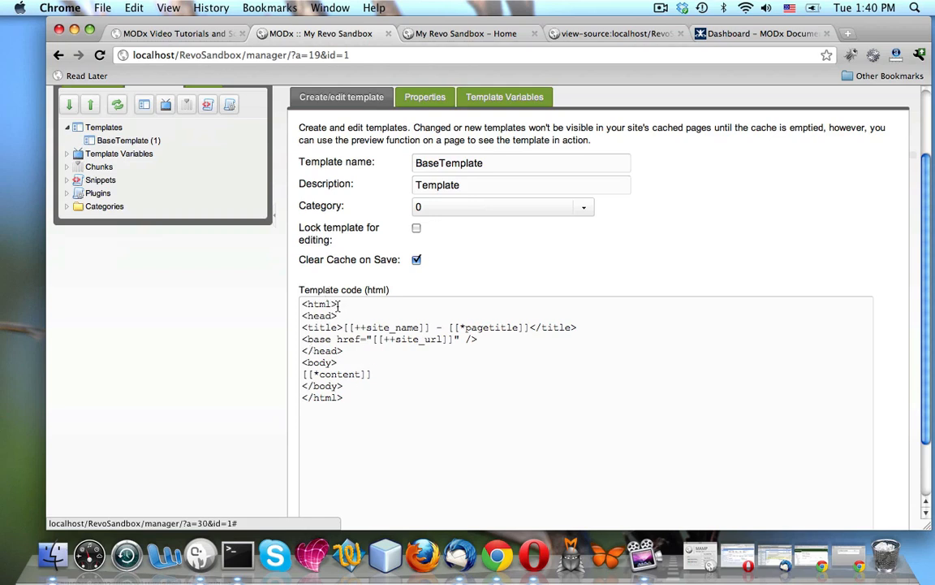
# - Compare the BaseTemplate code with the generated page source, highlighting the site_name and pagetitle tags inside the title element
pyautogui.click(604, 34)
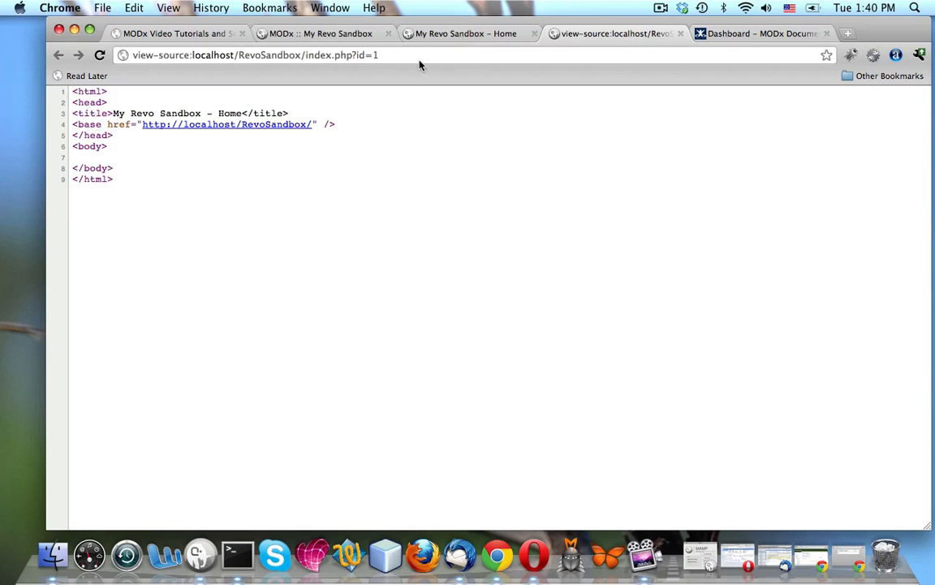
pyautogui.click(303, 33)
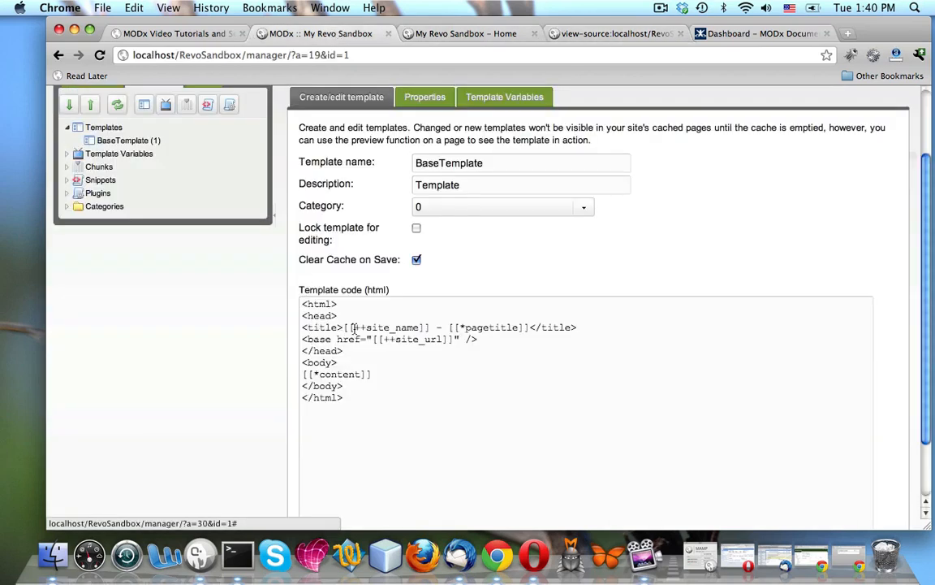
pyautogui.moveTo(344, 327); pyautogui.dragTo(529, 333)
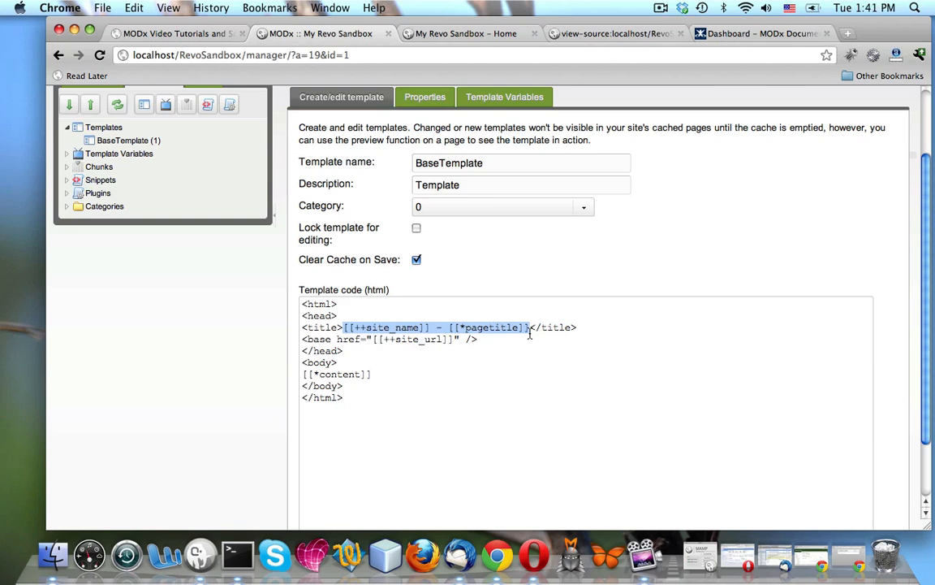
pyautogui.click(486, 361)
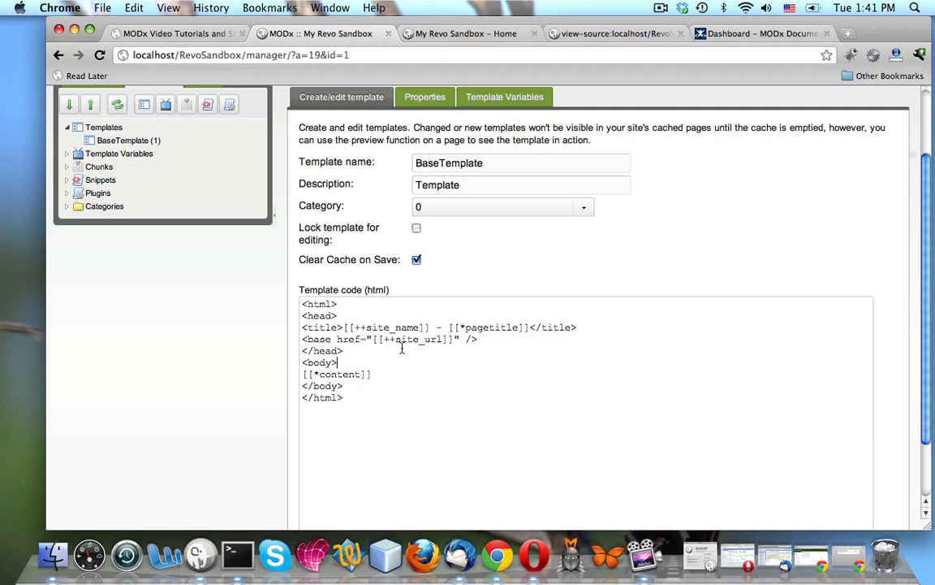
# - Open the Tag Syntax page under Making Sites with MODx in the MODx Revolution 2.x documentation and examine its tag format table
pyautogui.click(731, 33)
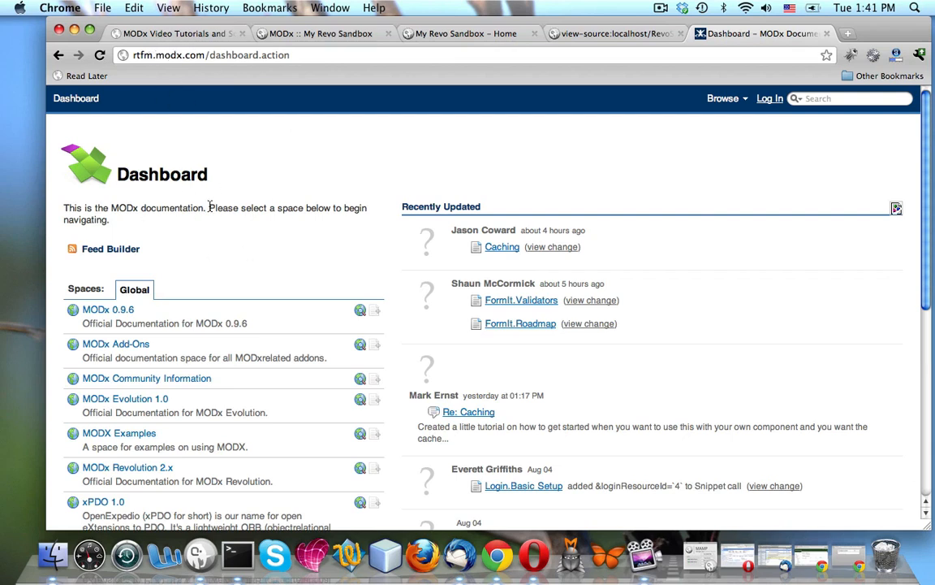
pyautogui.scroll(-2, 209, 207)
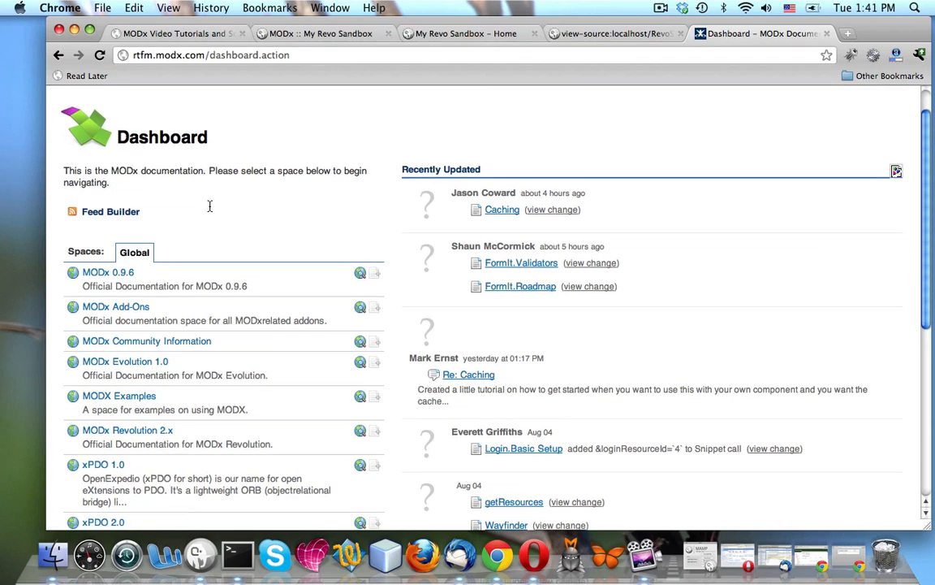
pyautogui.click(119, 433)
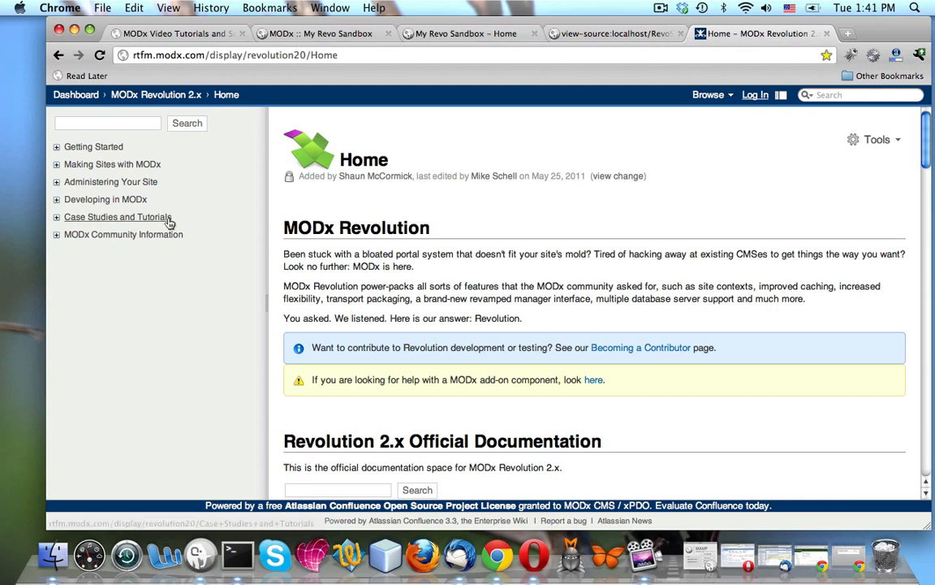
pyautogui.click(56, 165)
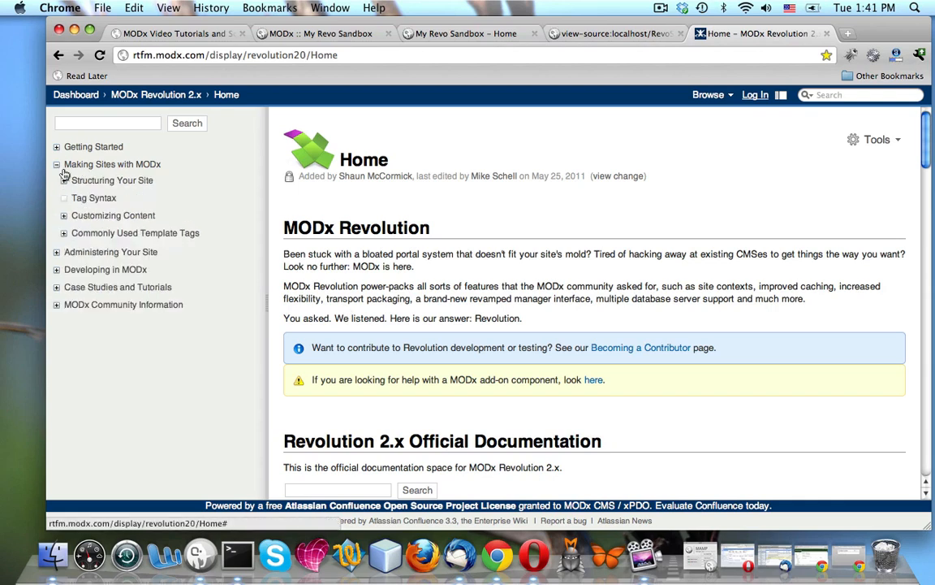
pyautogui.click(86, 199)
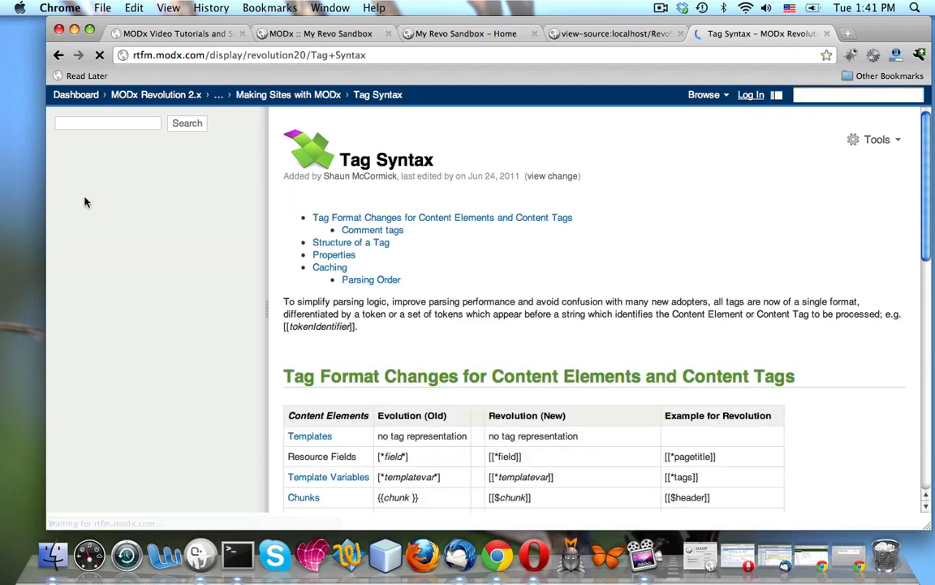
pyautogui.scroll(-2, 820, 213)
pyautogui.scroll(-4, 820, 213)
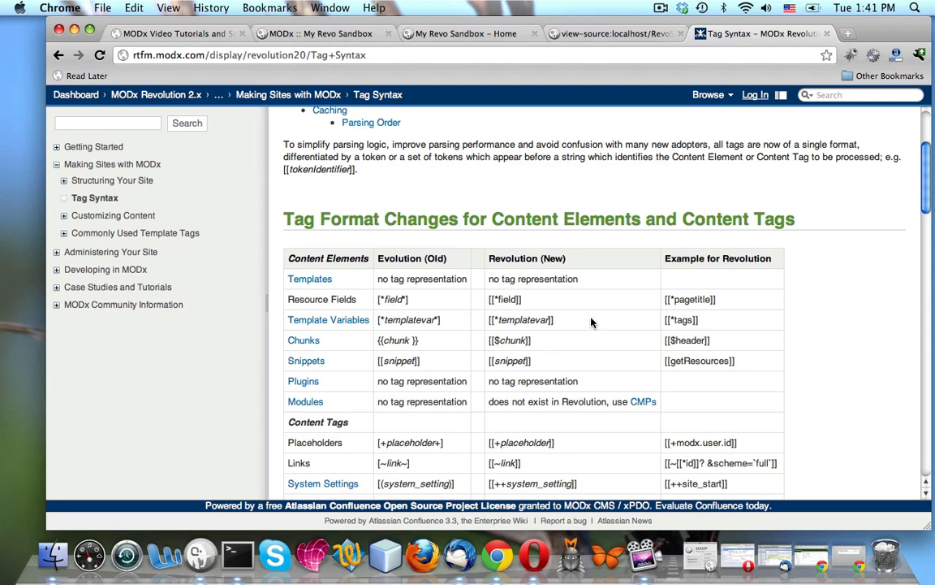
pyautogui.scroll(-1, 591, 321)
pyautogui.scroll(-3, 591, 319)
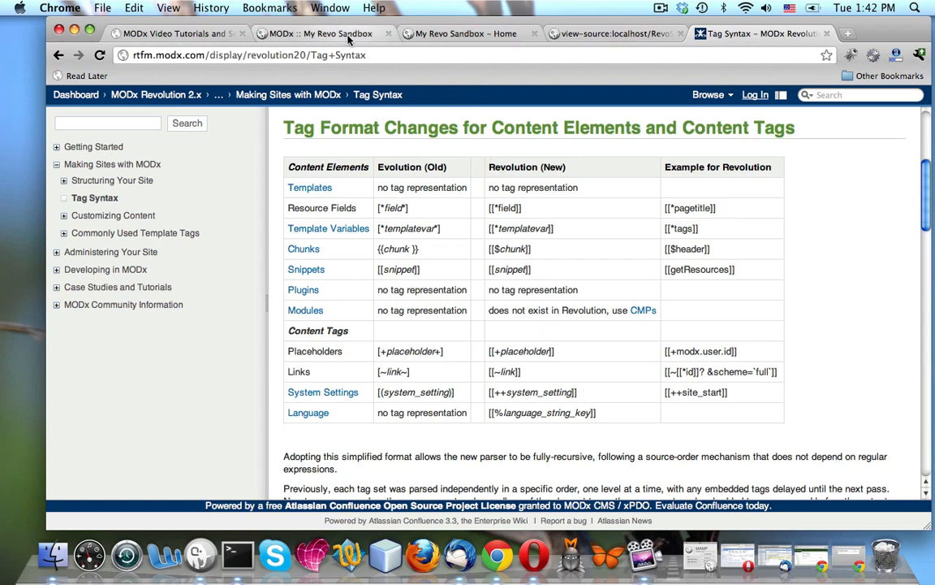
# - Compare the tags used in the BaseTemplate code with the Revolution tag formats in the Tag Syntax documentation table
pyautogui.click(316, 34)
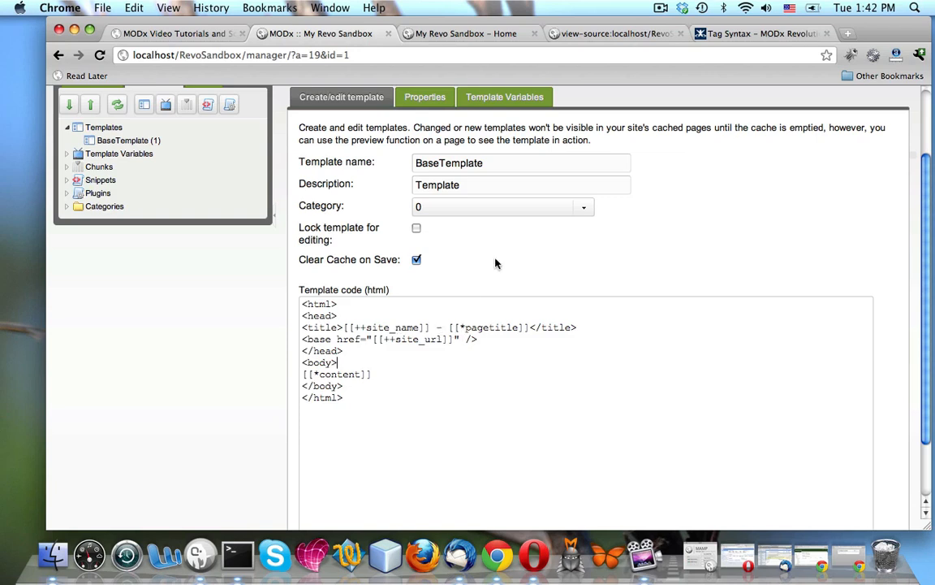
pyautogui.click(733, 34)
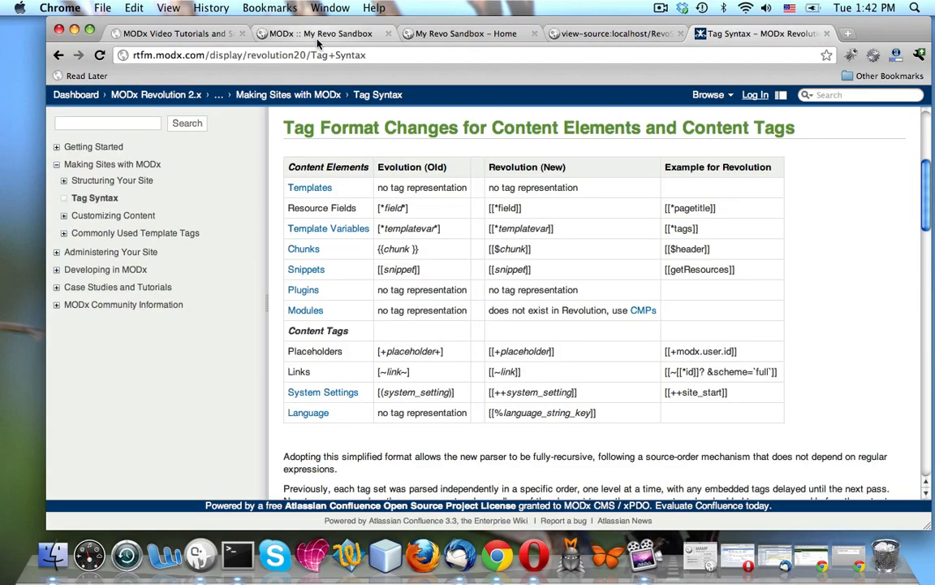
pyautogui.click(285, 34)
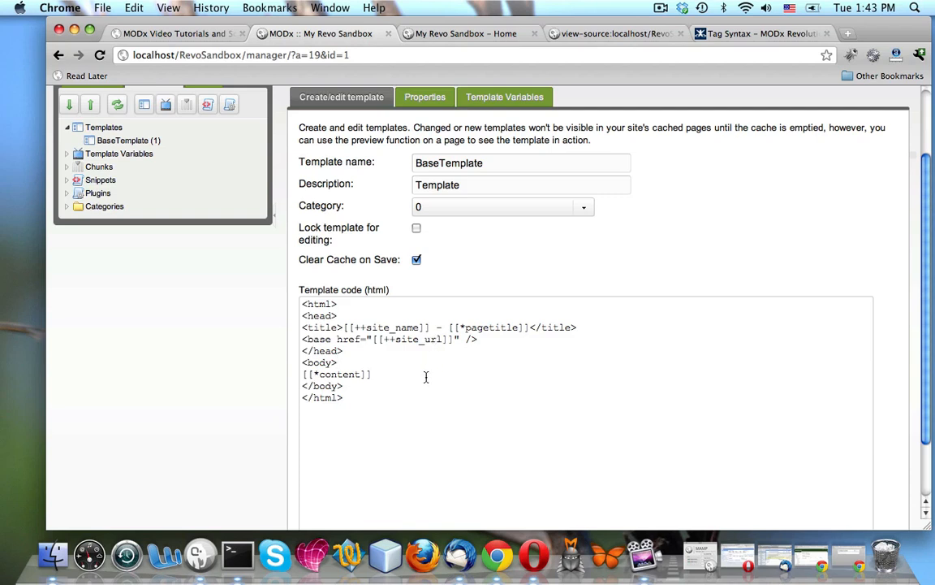
pyautogui.click(339, 364)
pyautogui.click(721, 34)
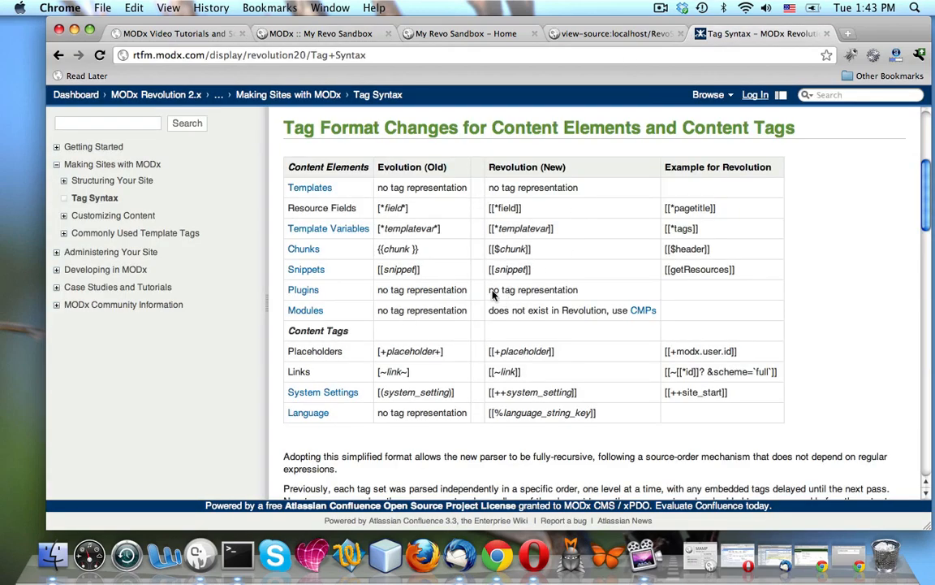
# - Open the Commonly Used Template Tags documentation page and bring its Default Resource Content Field Tags table into view
pyautogui.click(122, 233)
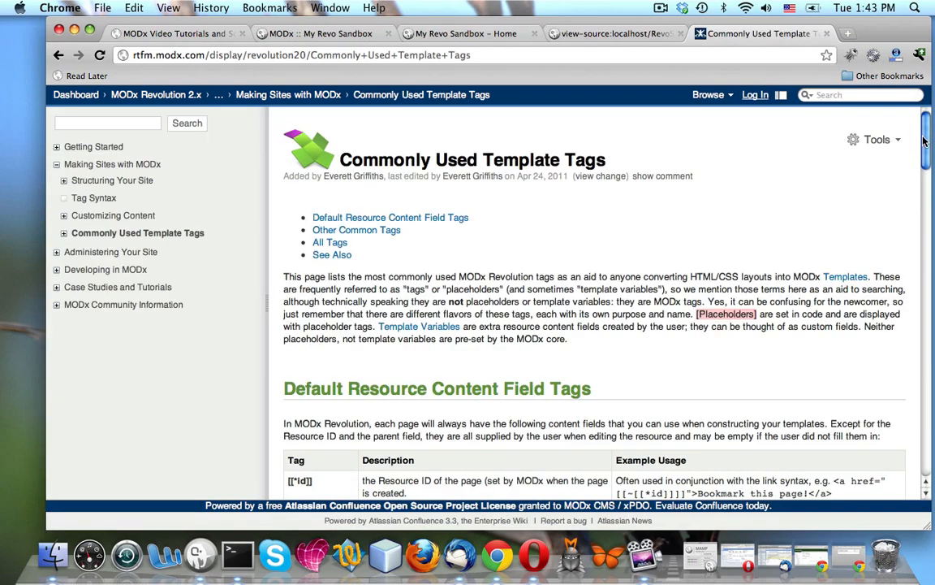
pyautogui.rightClick(923, 134)
pyautogui.click(923, 181)
pyautogui.moveTo(926, 142); pyautogui.dragTo(927, 171)
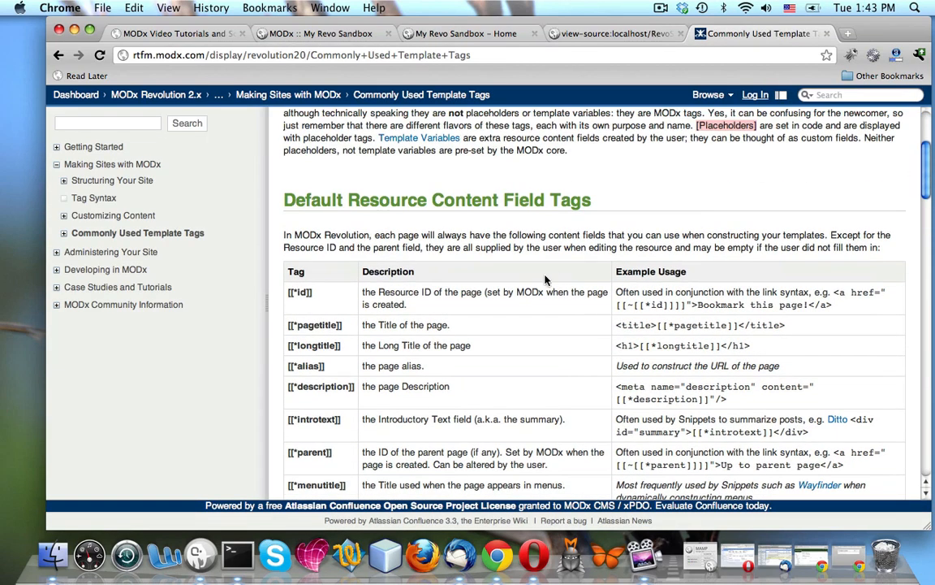
# - Compare the title and base href tags in the BaseTemplate code with the sandbox Home page's generated source
pyautogui.click(455, 36)
pyautogui.click(330, 35)
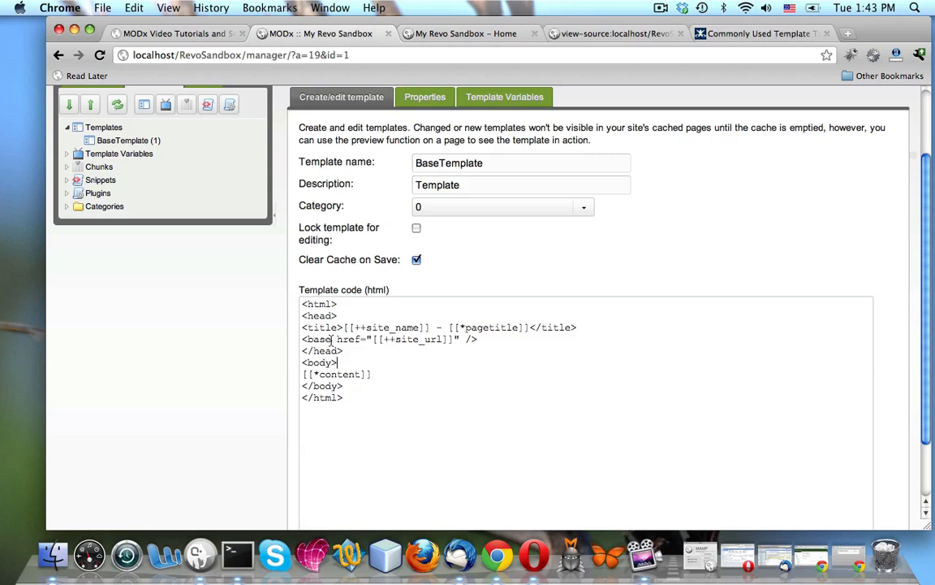
pyautogui.click(595, 35)
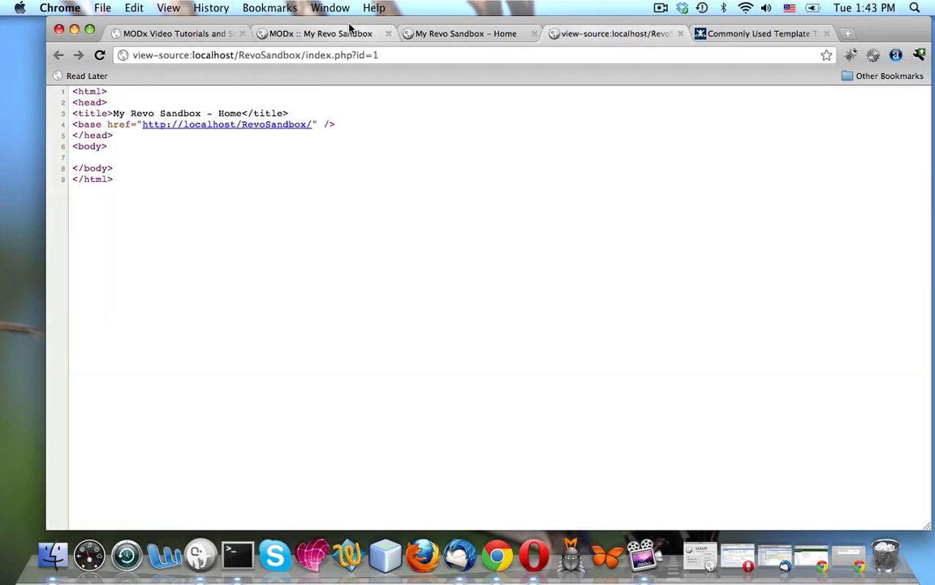
pyautogui.click(315, 34)
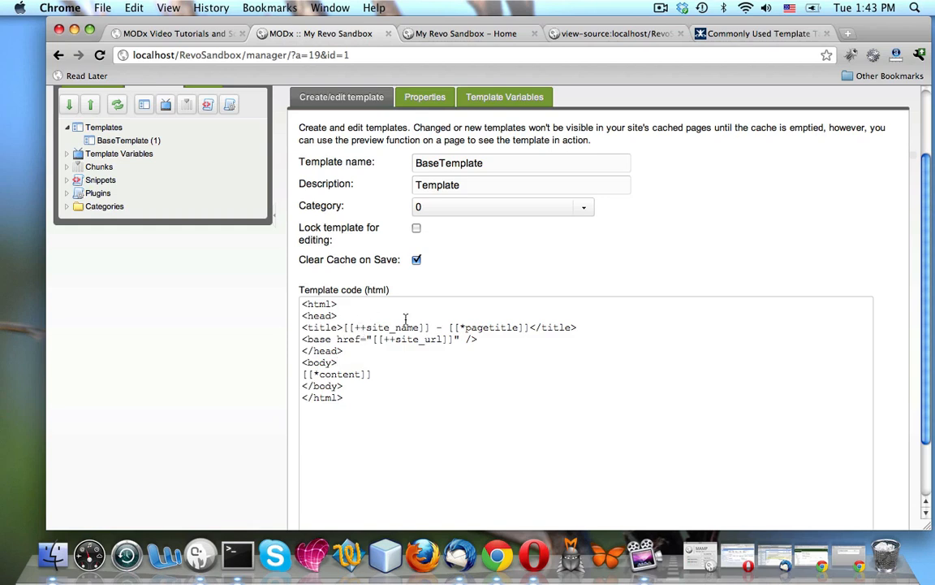
pyautogui.click(595, 36)
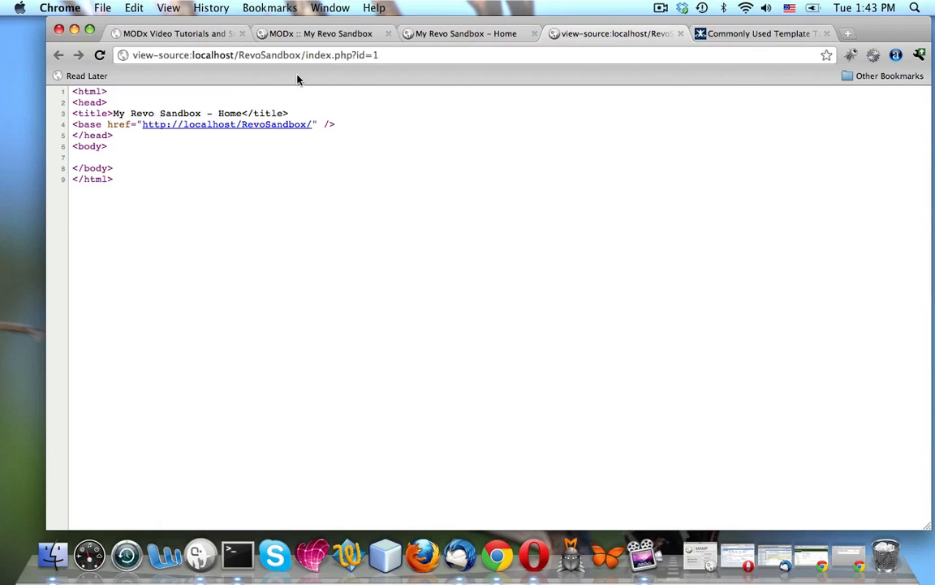
pyautogui.click(313, 37)
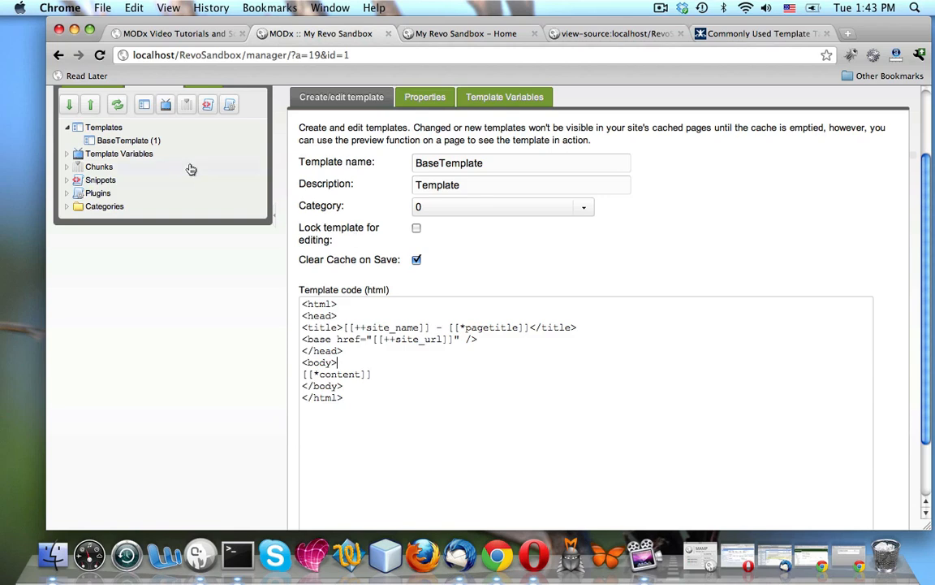
# - Open the manager's System Settings, filter them by the Site area and bring the Site name setting into view
pyautogui.scroll(1, 196, 227)
pyautogui.scroll(2, 196, 227)
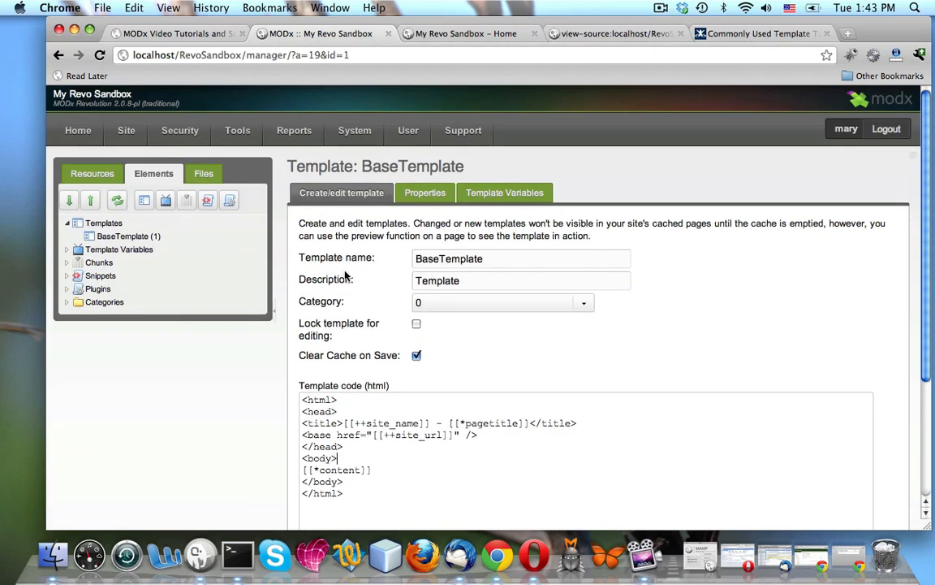
pyautogui.moveTo(355, 130)
pyautogui.click(364, 208)
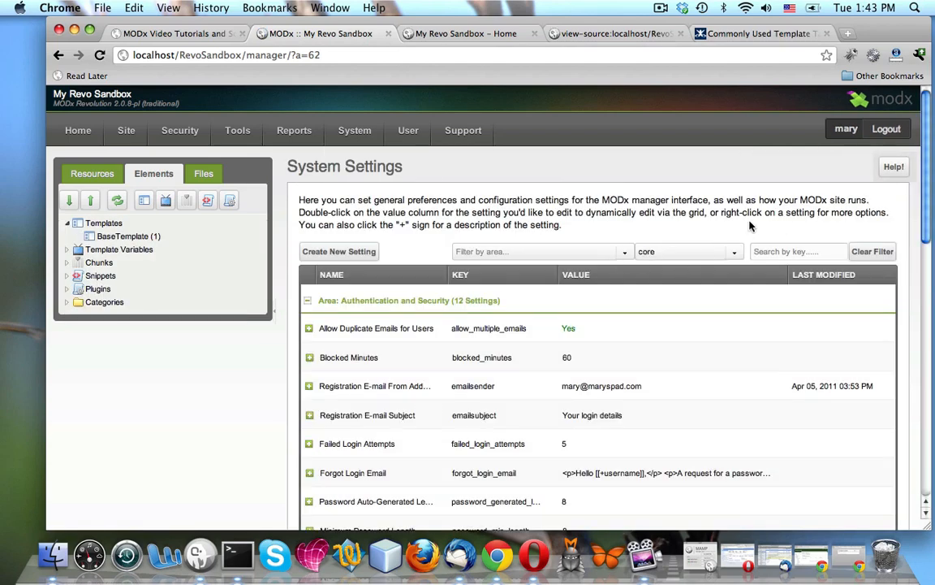
pyautogui.click(623, 251)
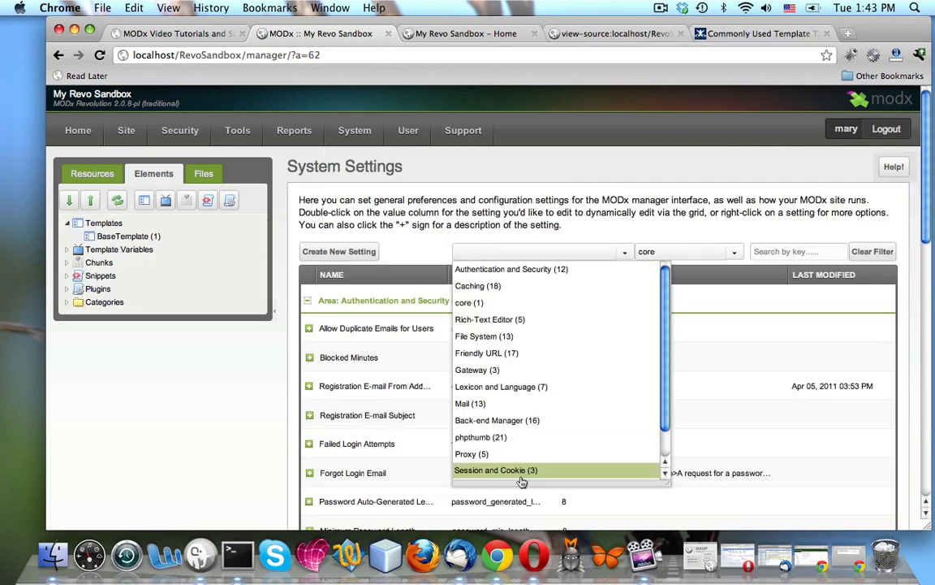
pyautogui.scroll(-3, 522, 482)
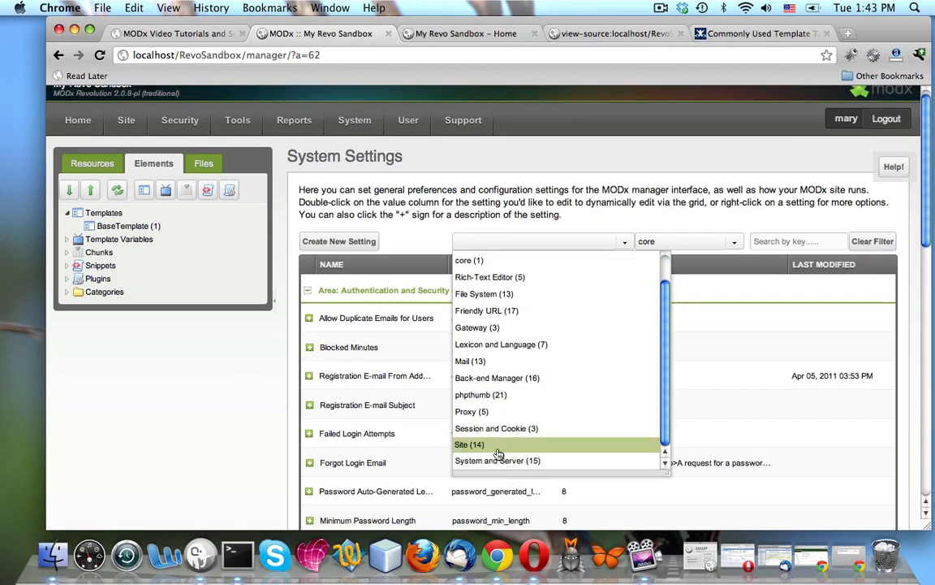
pyautogui.click(497, 452)
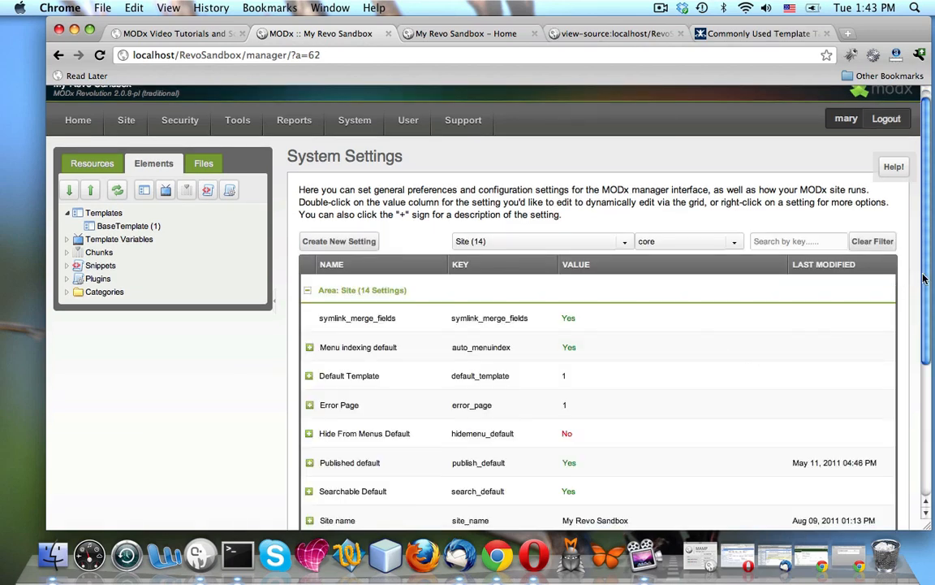
pyautogui.scroll(-3, 927, 310)
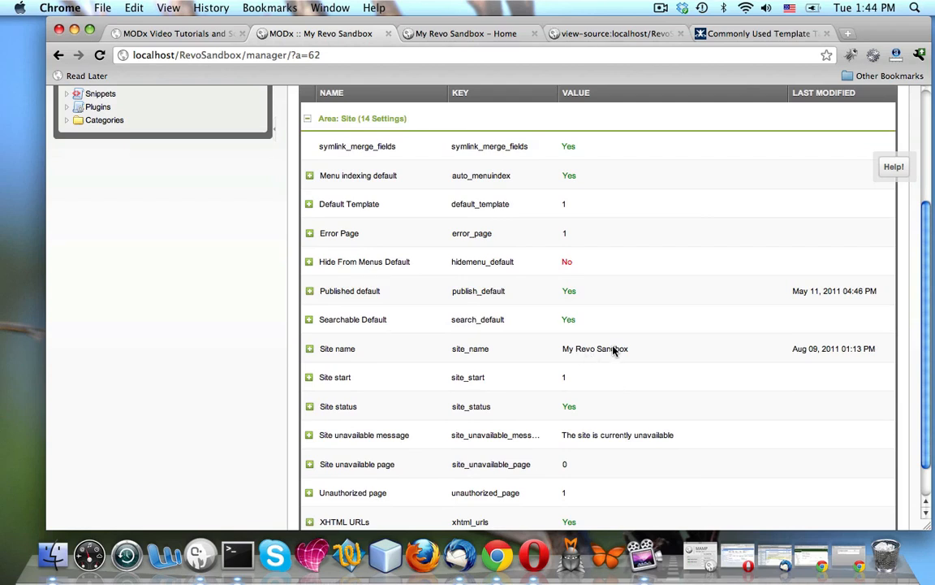
# - Compare the Site name setting with the title in the generated page source and display the previewed Home page
pyautogui.click(605, 35)
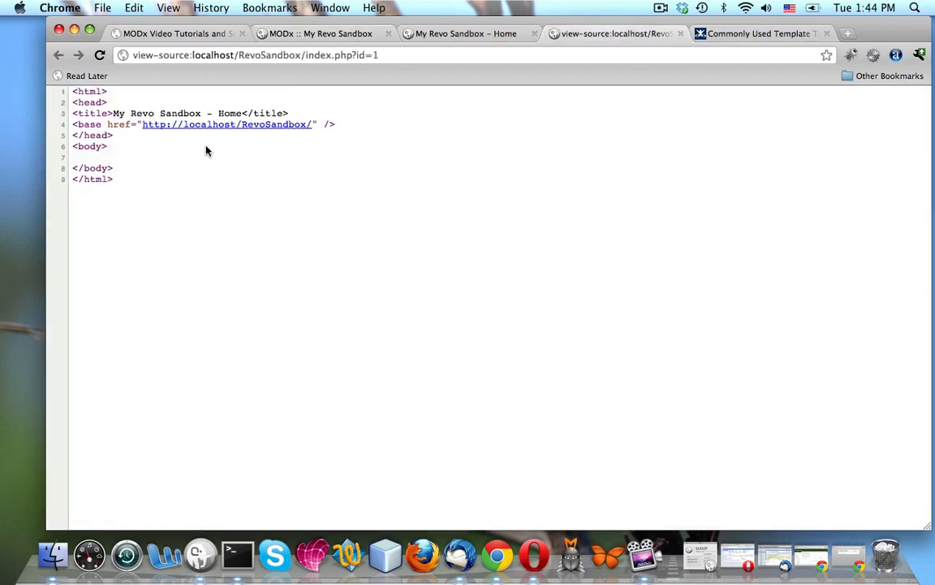
pyautogui.click(284, 31)
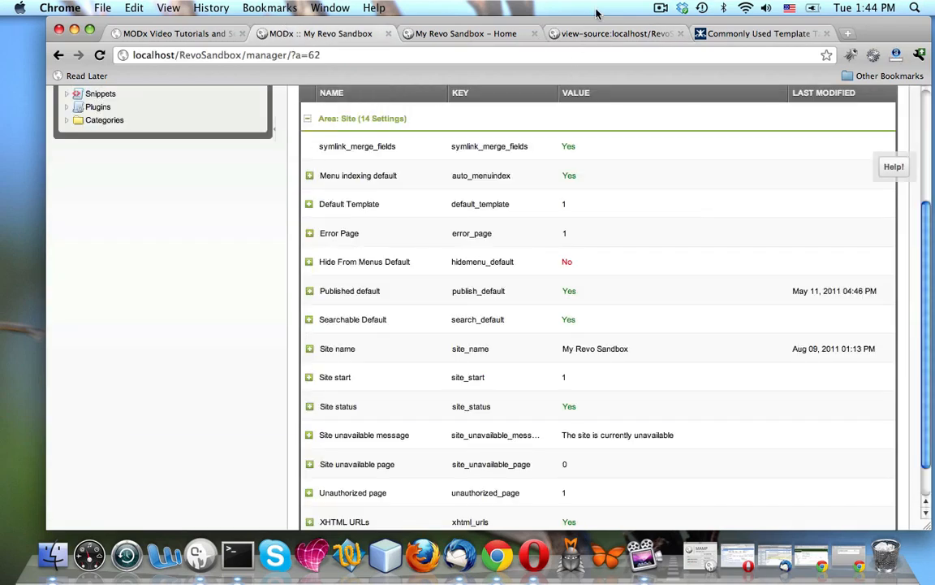
pyautogui.click(445, 35)
# - Open the Home resource in the manager and compare its Title field with the title in the generated page source
pyautogui.click(322, 37)
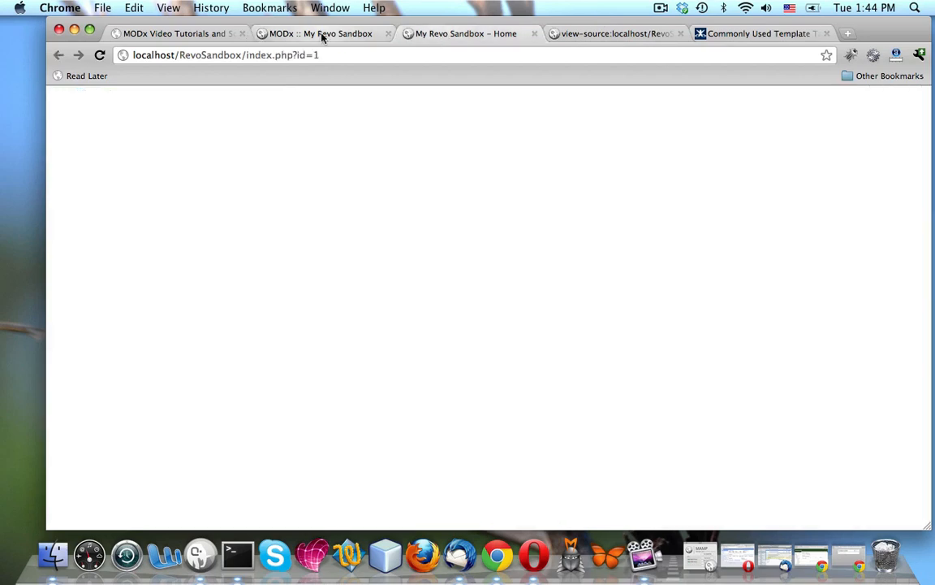
pyautogui.click(92, 173)
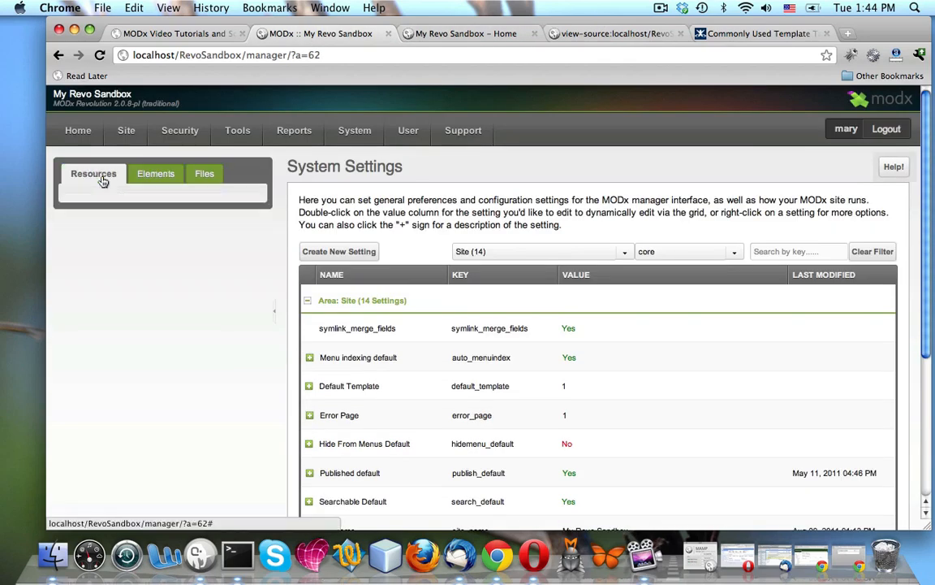
pyautogui.click(105, 236)
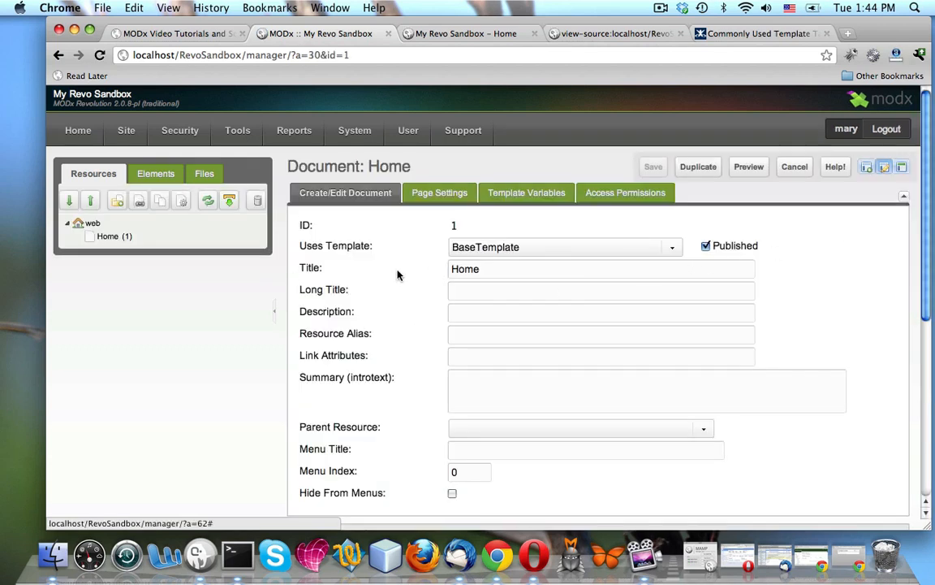
pyautogui.moveTo(307, 262)
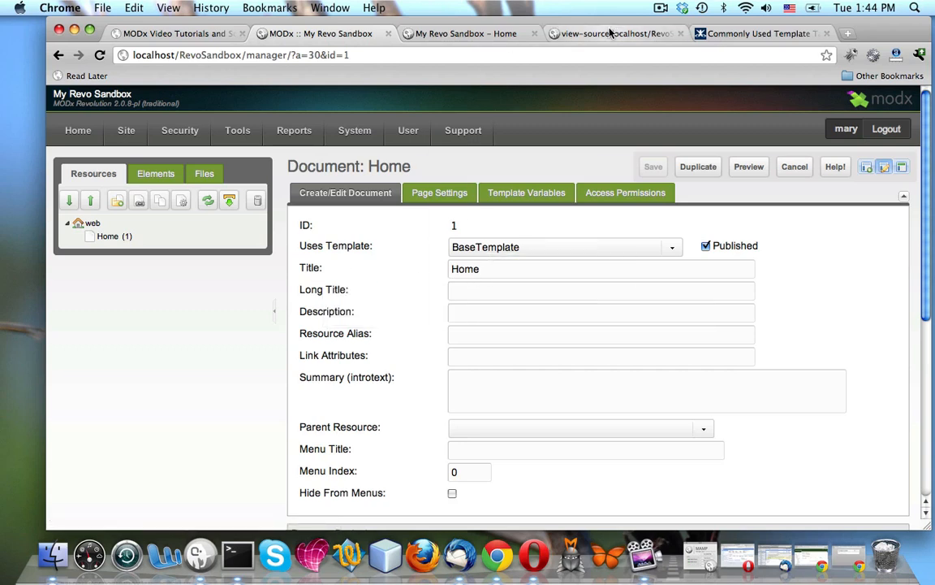
pyautogui.click(614, 31)
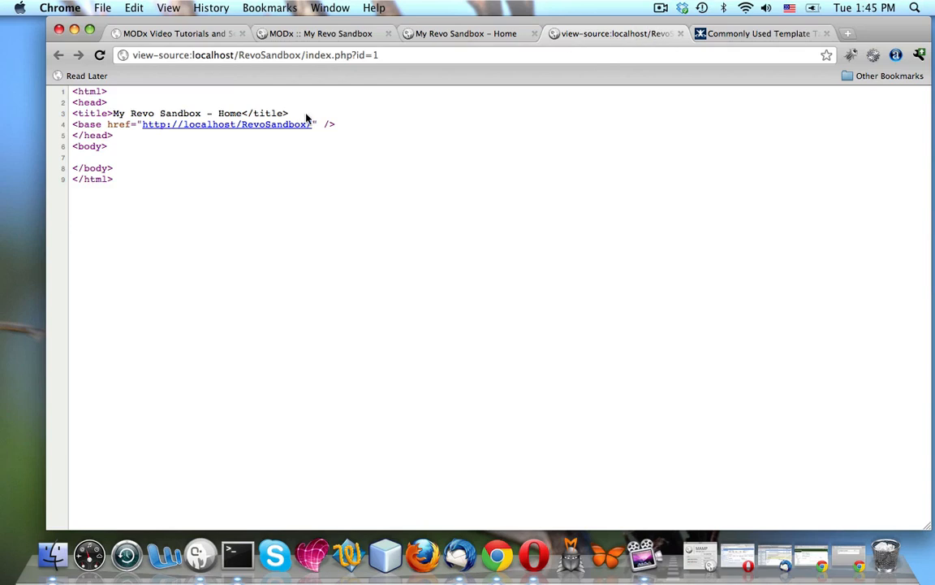
pyautogui.click(455, 34)
# - Reopen BaseTemplate from the manager's template elements to view its code, and bring back the resource tree
pyautogui.click(317, 31)
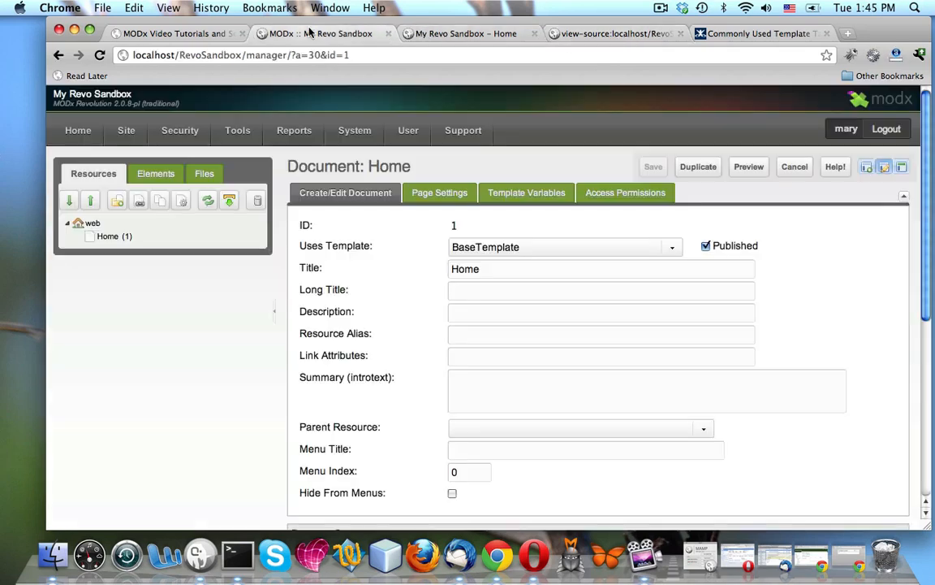
pyautogui.click(150, 173)
pyautogui.click(104, 222)
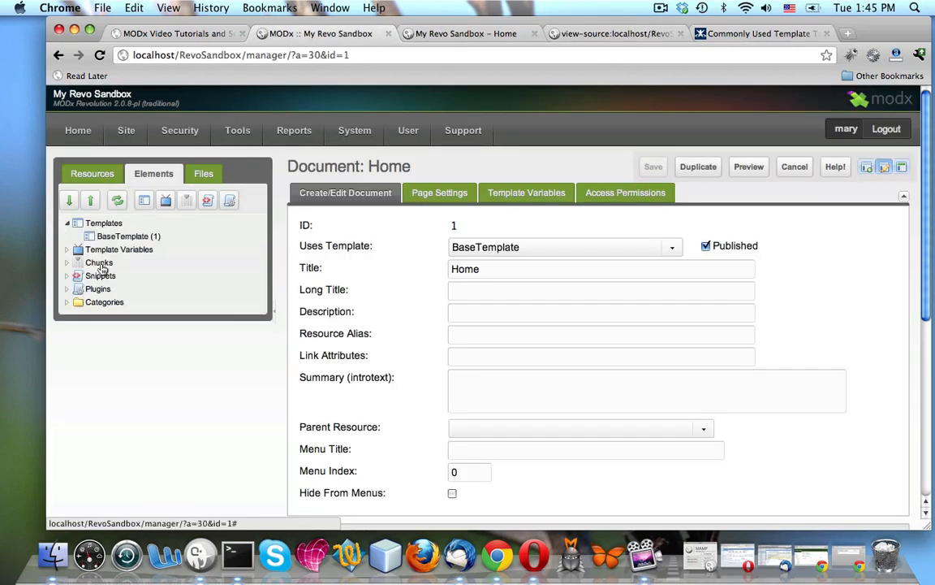
pyautogui.click(112, 236)
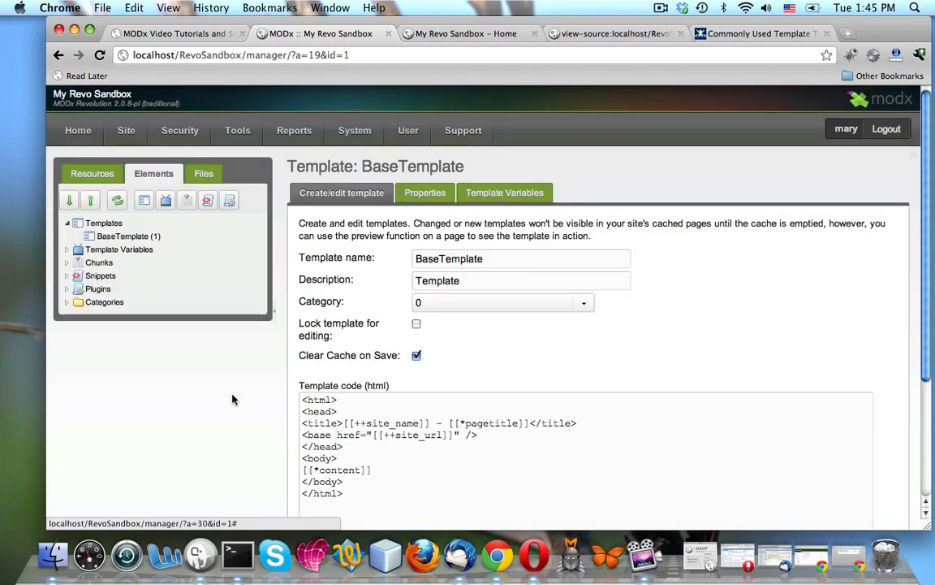
pyautogui.click(98, 178)
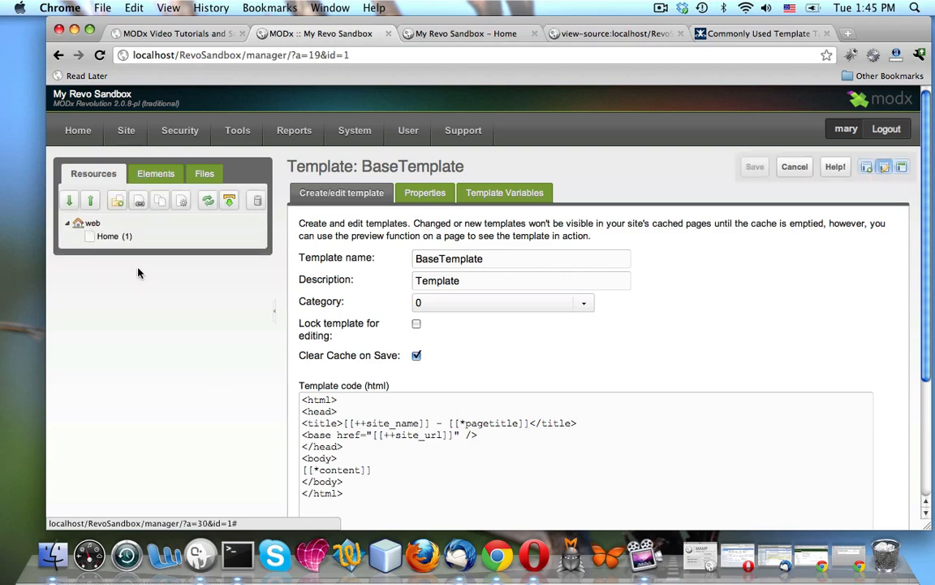
# - Compare the Home resource's content field with the body of the generated page source, then close the source view and display the previewed page
pyautogui.click(108, 236)
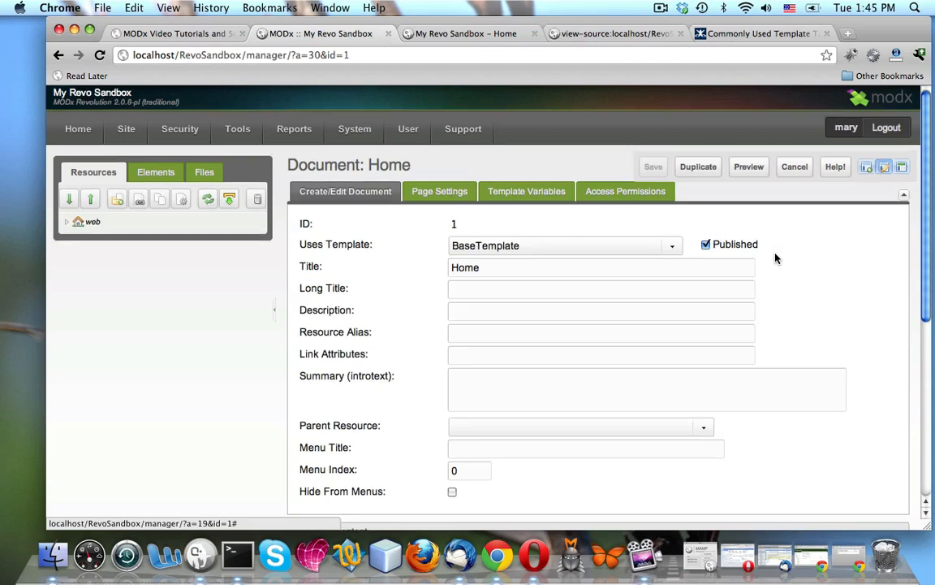
pyautogui.scroll(-5, 775, 259)
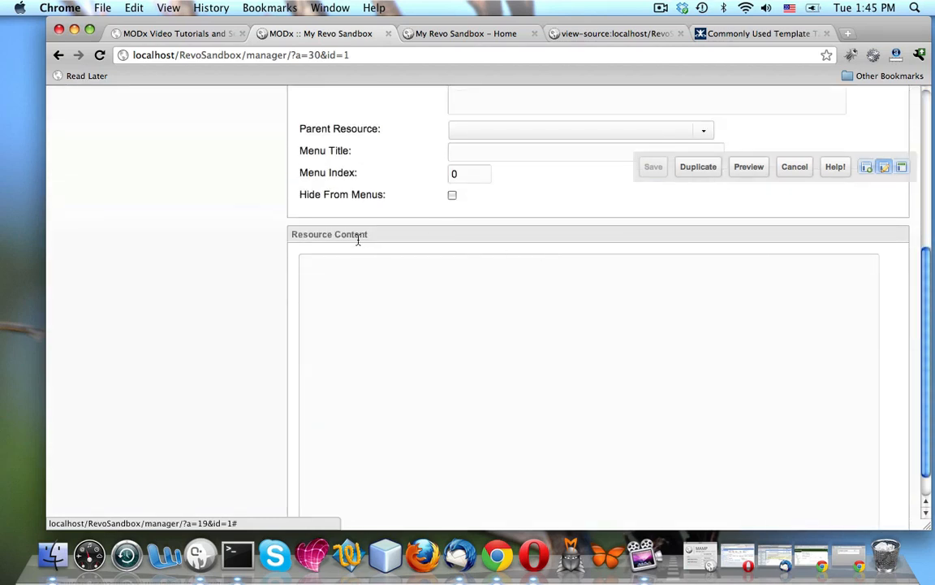
pyautogui.click(597, 33)
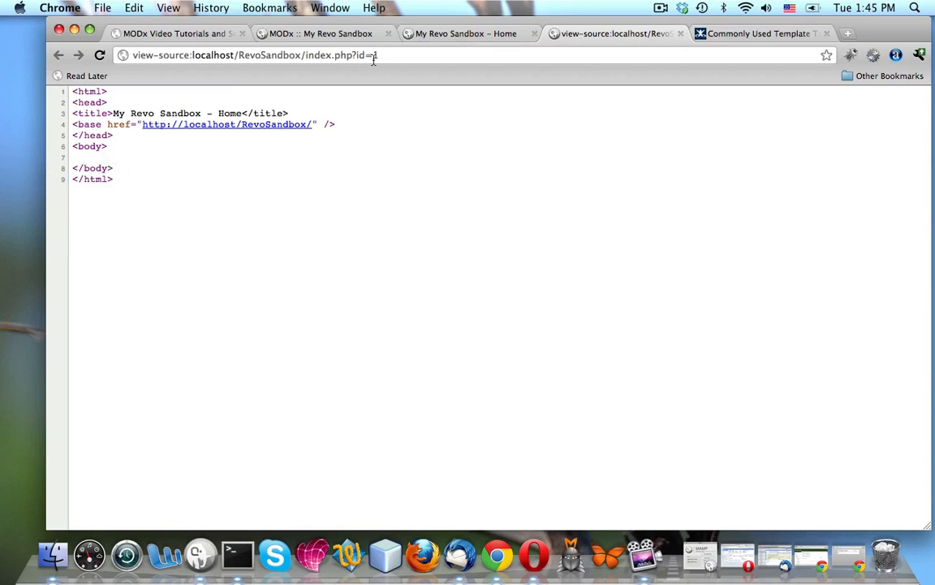
pyautogui.click(681, 34)
pyautogui.click(447, 33)
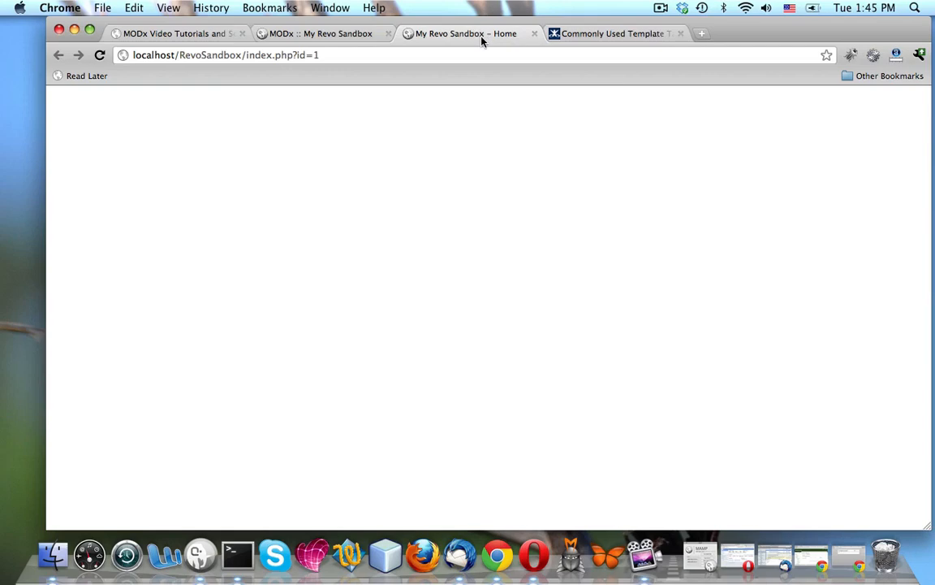
# - Review the Default Resource Content Field Tags table in the Commonly Used Template Tags documentation
pyautogui.click(581, 37)
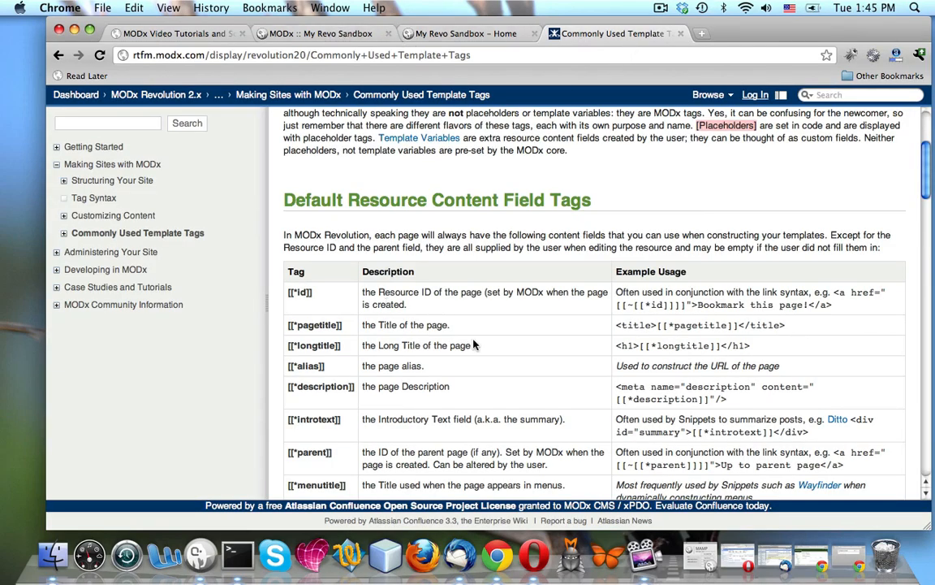
pyautogui.scroll(-2, 454, 309)
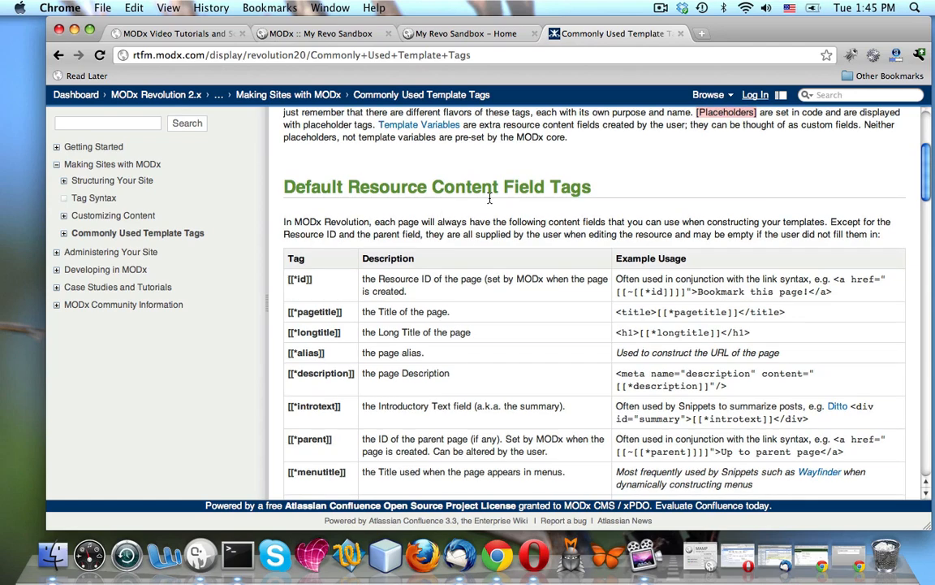
pyautogui.scroll(-5, 520, 340)
pyautogui.scroll(2, 521, 340)
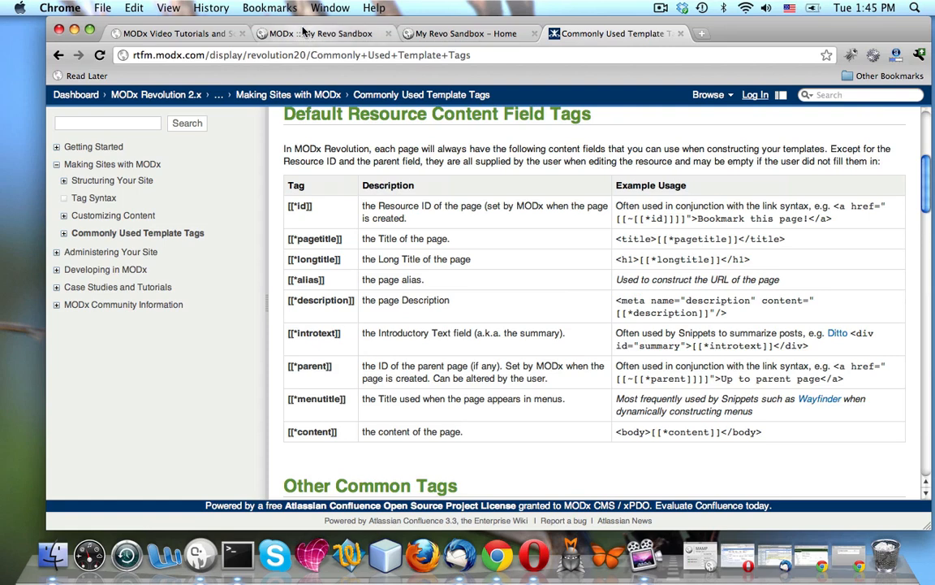
# - Return to the Home resource in the manager and inspect the tag hints of its field labels, including Long Title
pyautogui.click(305, 34)
pyautogui.scroll(5, 426, 249)
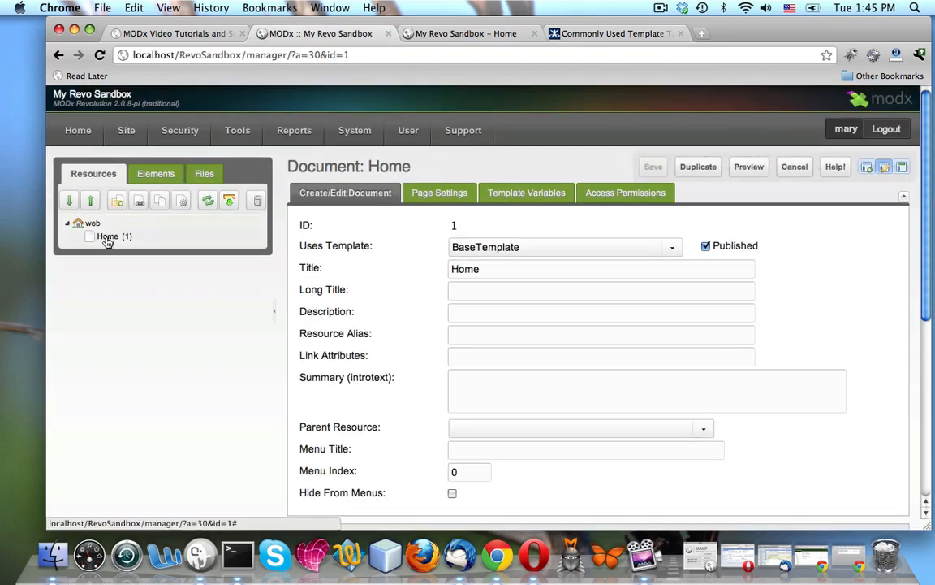
pyautogui.moveTo(306, 227)
pyautogui.moveTo(310, 269)
pyautogui.moveTo(307, 295)
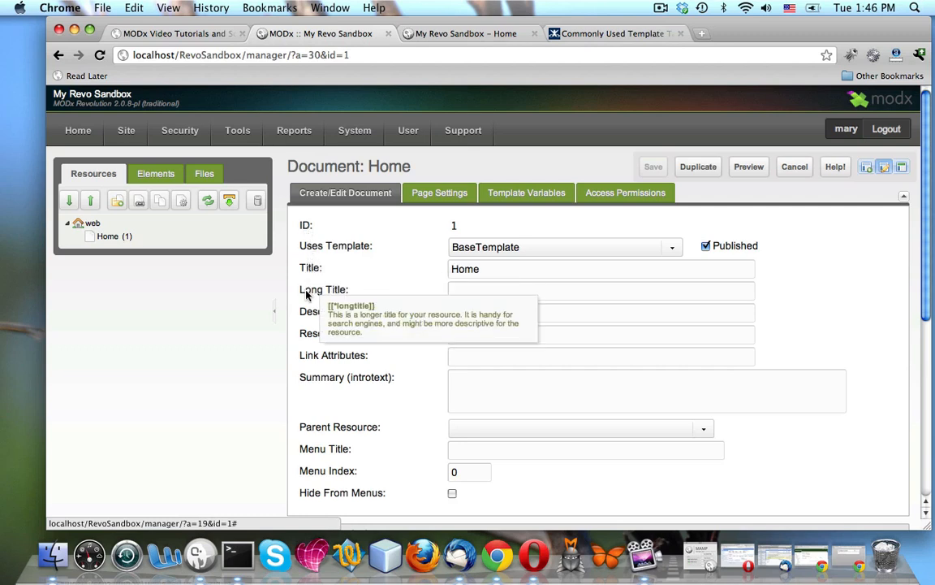
pyautogui.moveTo(306, 339)
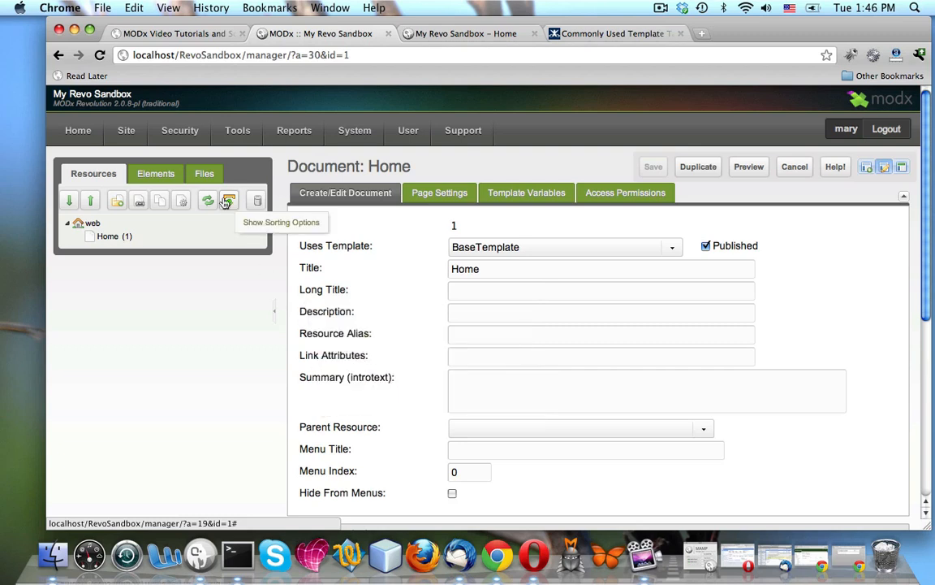
# - Open BaseTemplate from the template elements to examine the tags in its code
pyautogui.click(163, 175)
pyautogui.click(95, 222)
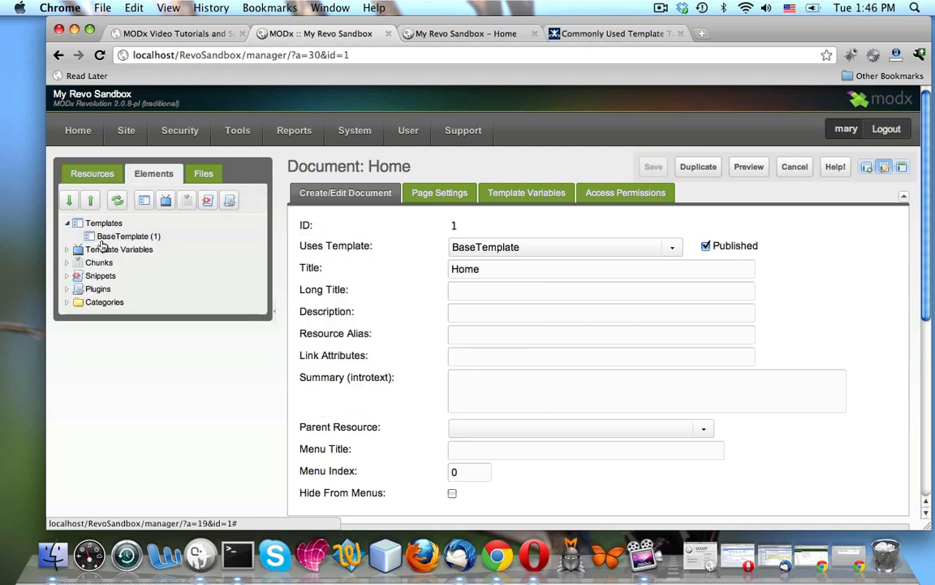
pyautogui.click(103, 237)
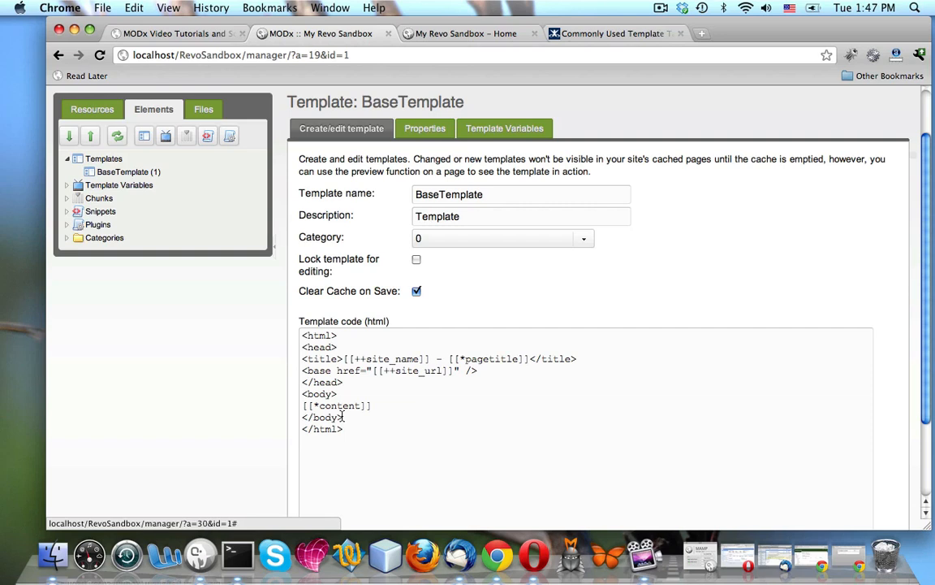
# - Open the System Settings and filter them by the Site area to reach the Site name setting
pyautogui.scroll(1, 338, 150)
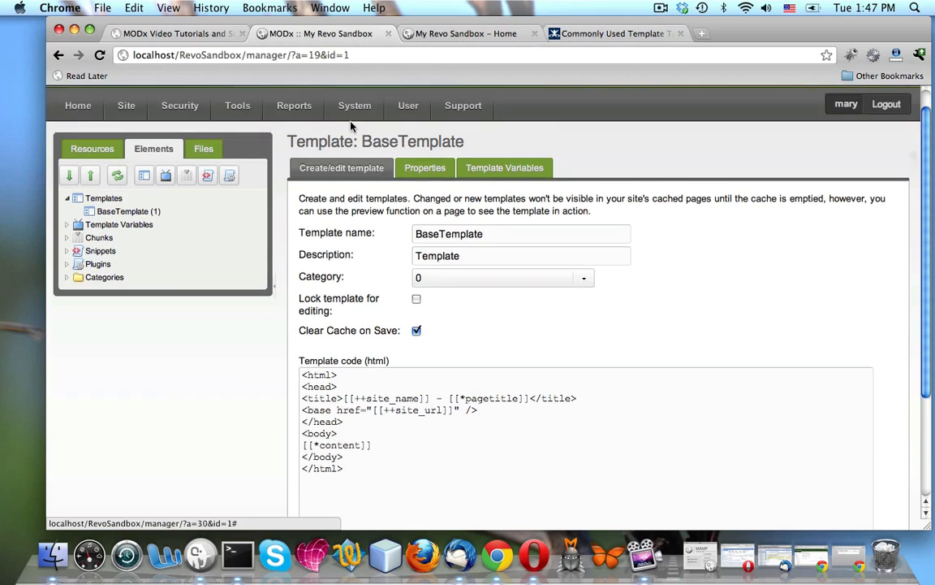
pyautogui.moveTo(354, 108)
pyautogui.click(358, 179)
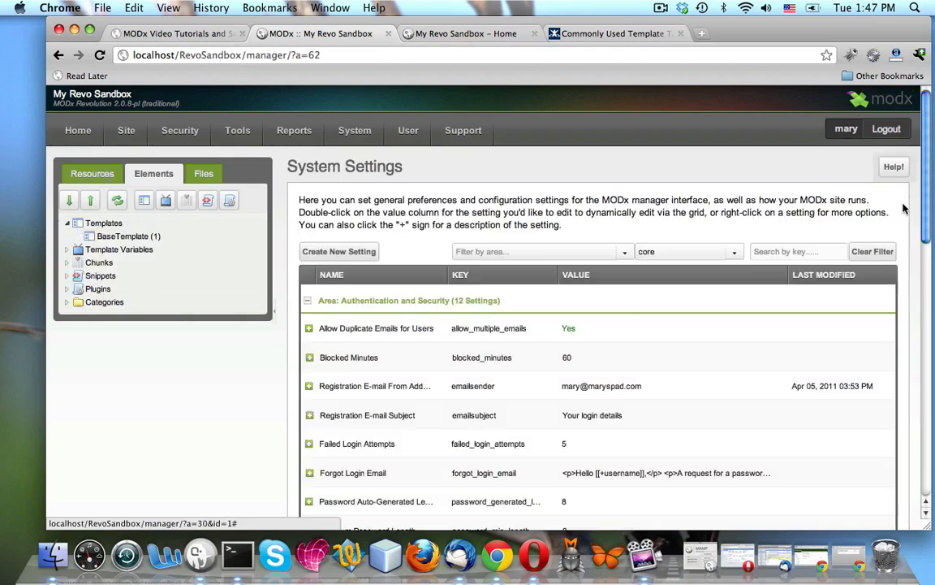
pyautogui.click(623, 255)
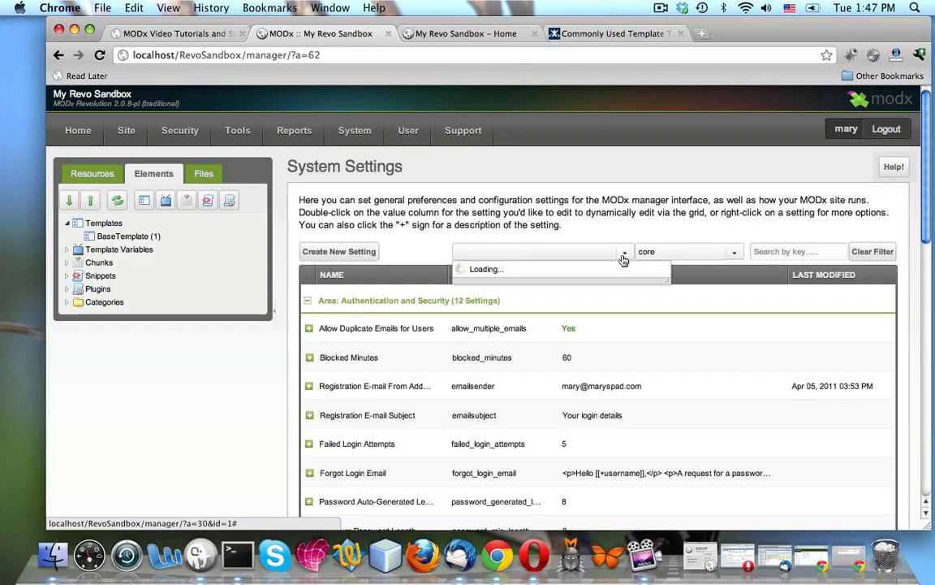
pyautogui.scroll(-2, 596, 316)
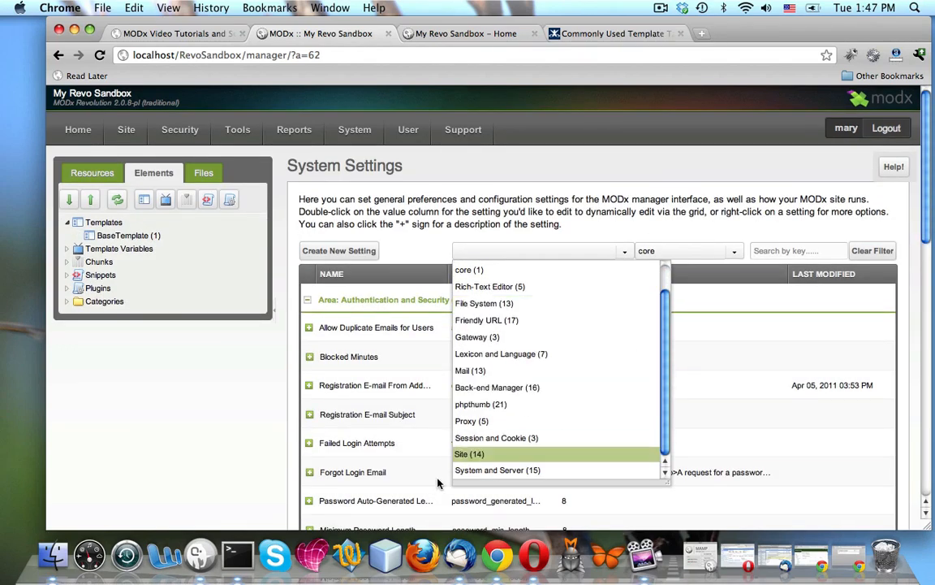
pyautogui.click(469, 454)
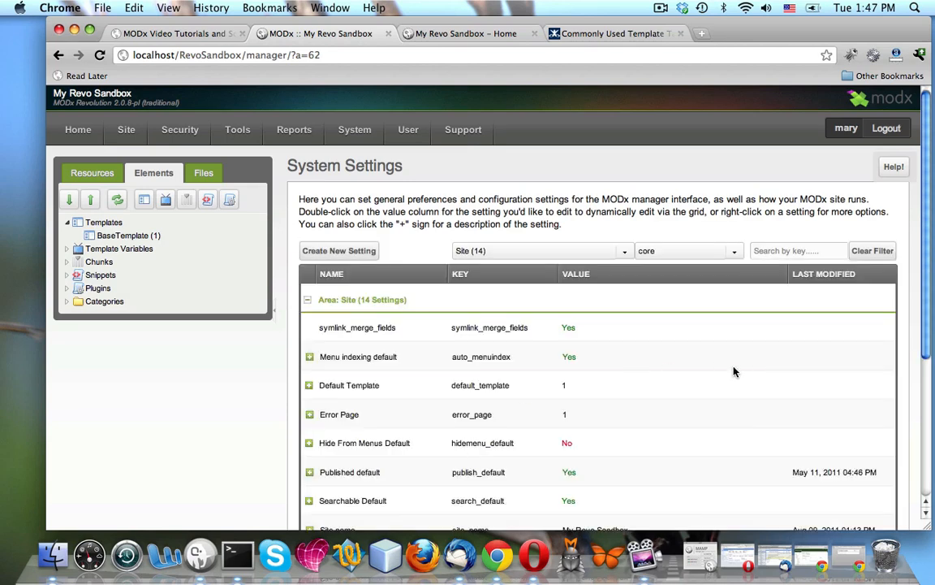
pyautogui.scroll(-3, 698, 390)
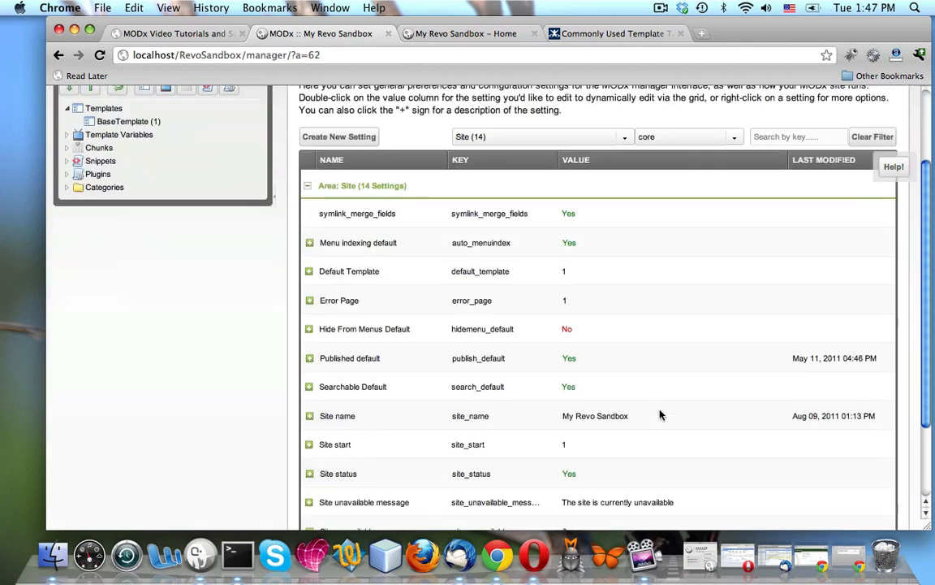
# - Change the Site name setting's value to "Our Revo Sandbox"
pyautogui.doubleClick(568, 415)
pyautogui.write('O')
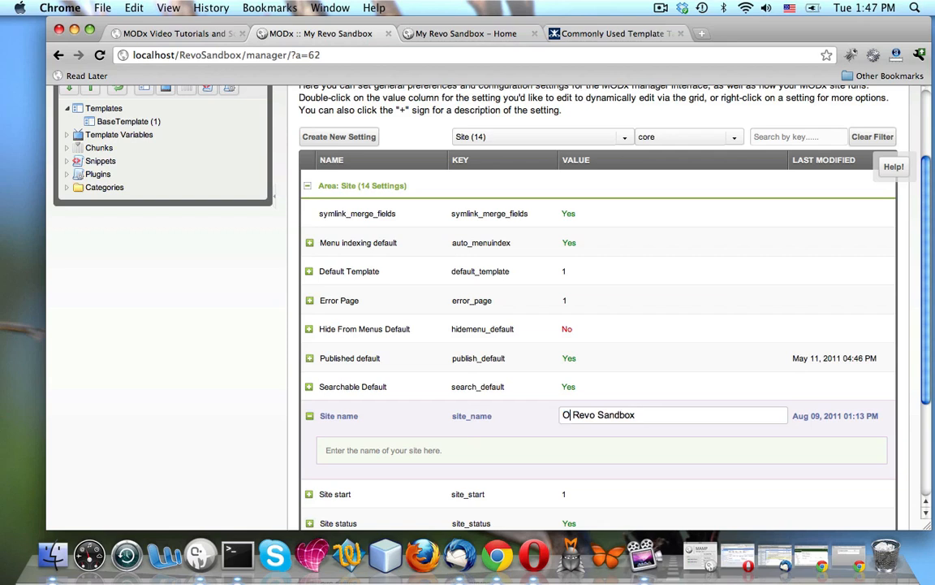
pyautogui.write('ur')
pyautogui.press('Return')
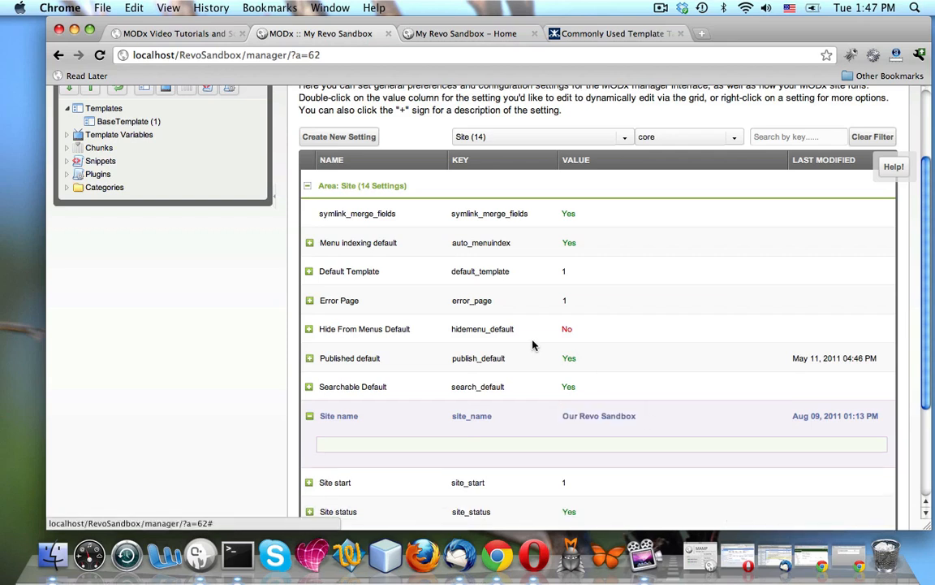
# - Reload the previewed Home page to check its title against the new site name
pyautogui.scroll(3, 538, 199)
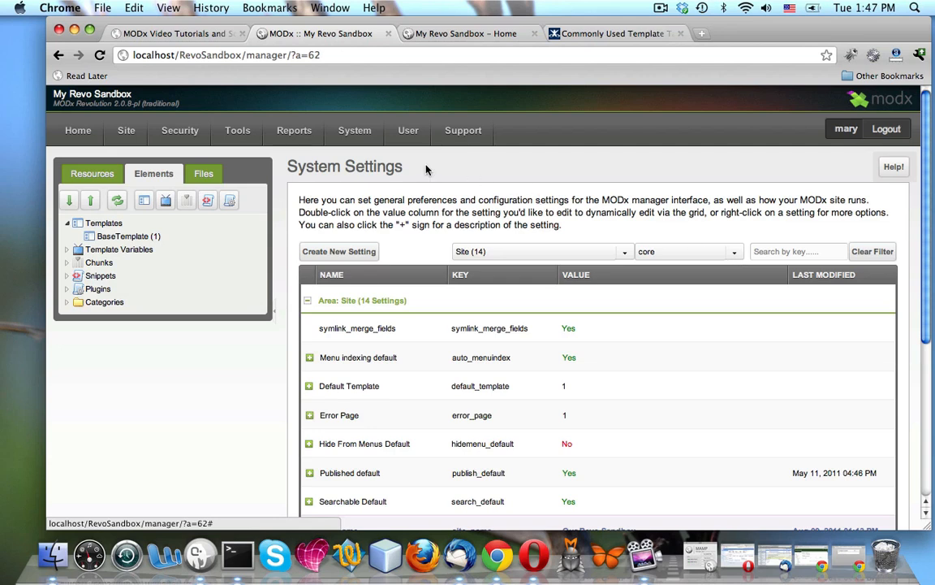
pyautogui.moveTo(205, 137)
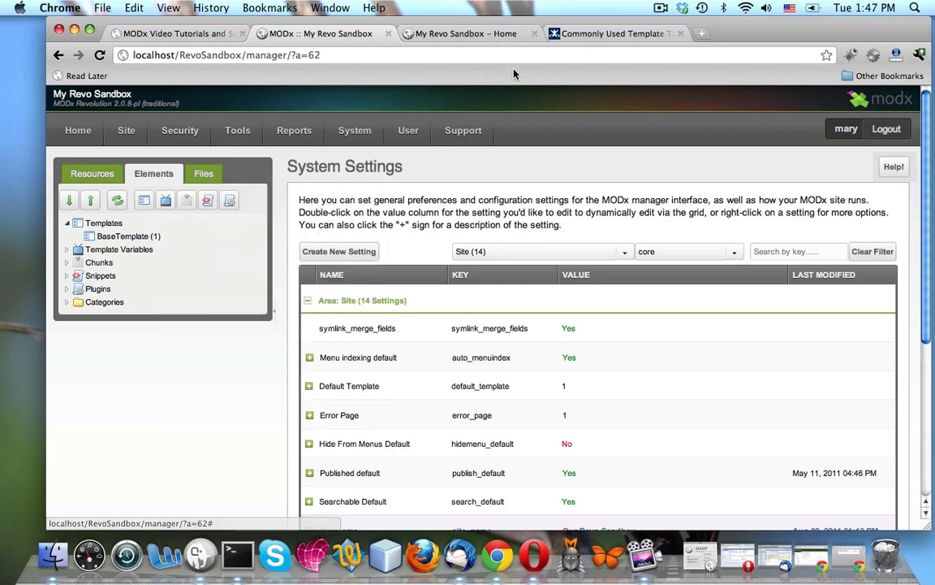
pyautogui.click(447, 34)
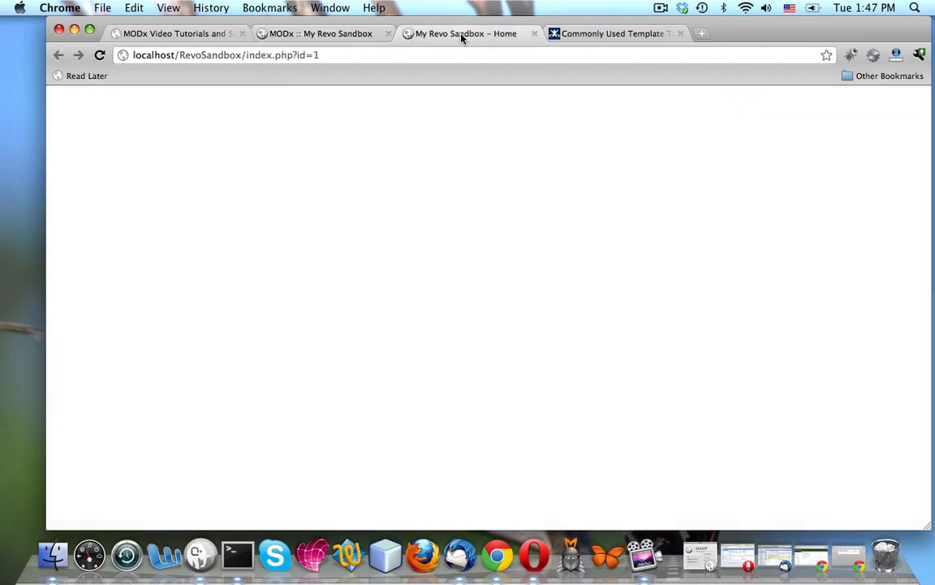
pyautogui.click(99, 54)
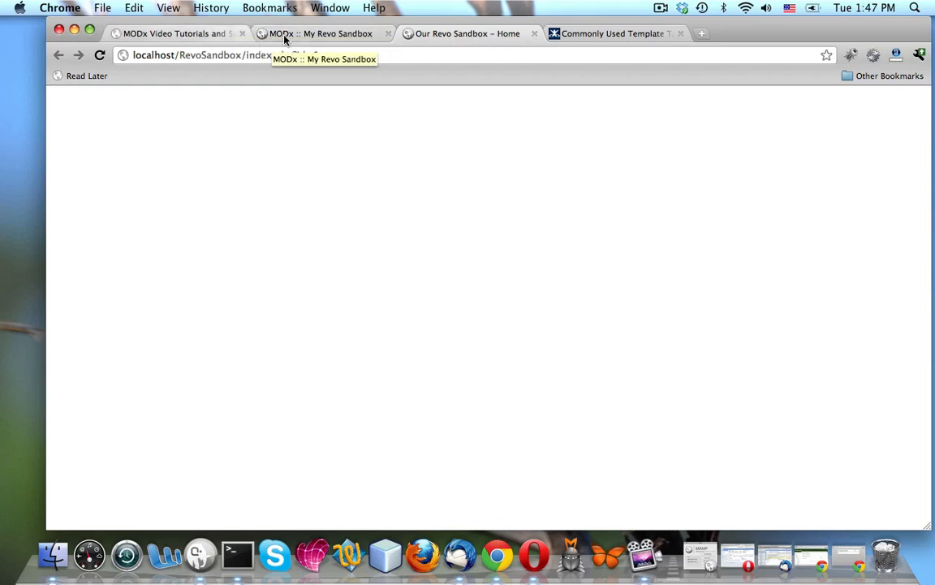
# - Reopen BaseTemplate in the manager and bring its template code into view for editing
pyautogui.click(258, 32)
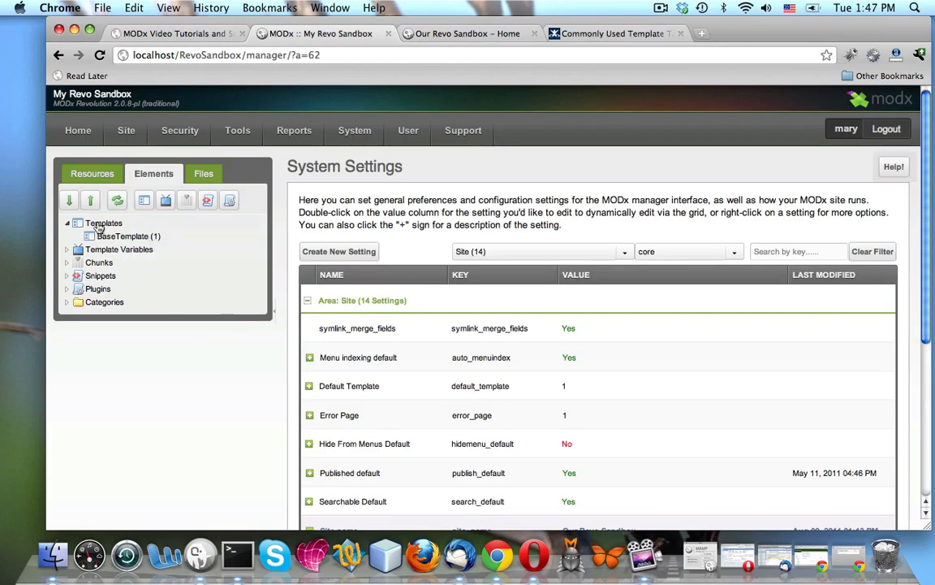
pyautogui.click(122, 236)
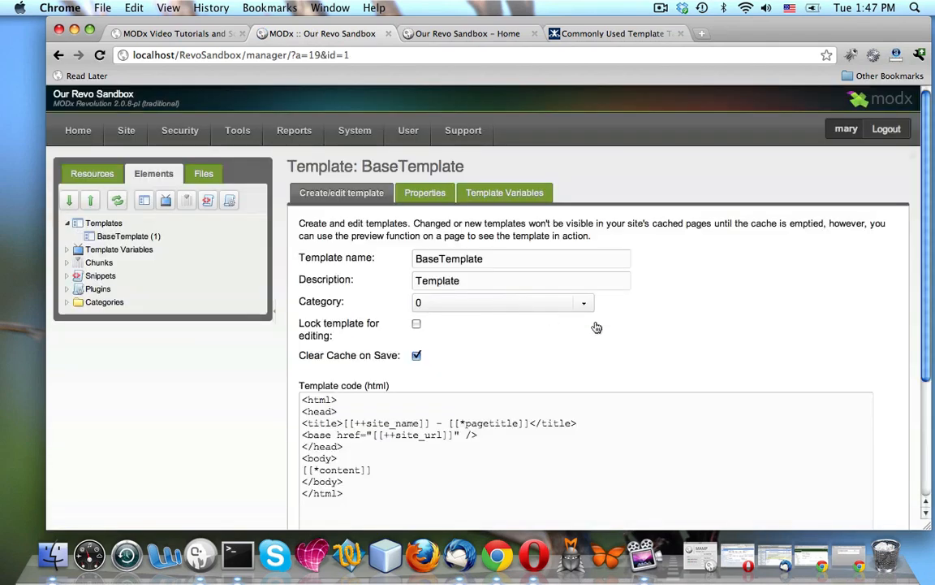
pyautogui.scroll(-3, 836, 313)
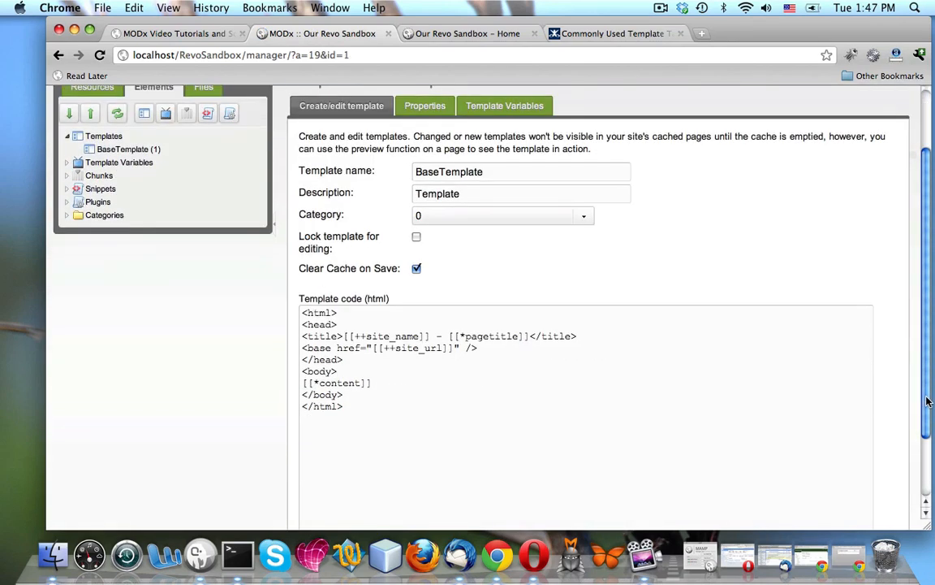
pyautogui.scroll(-1, 928, 408)
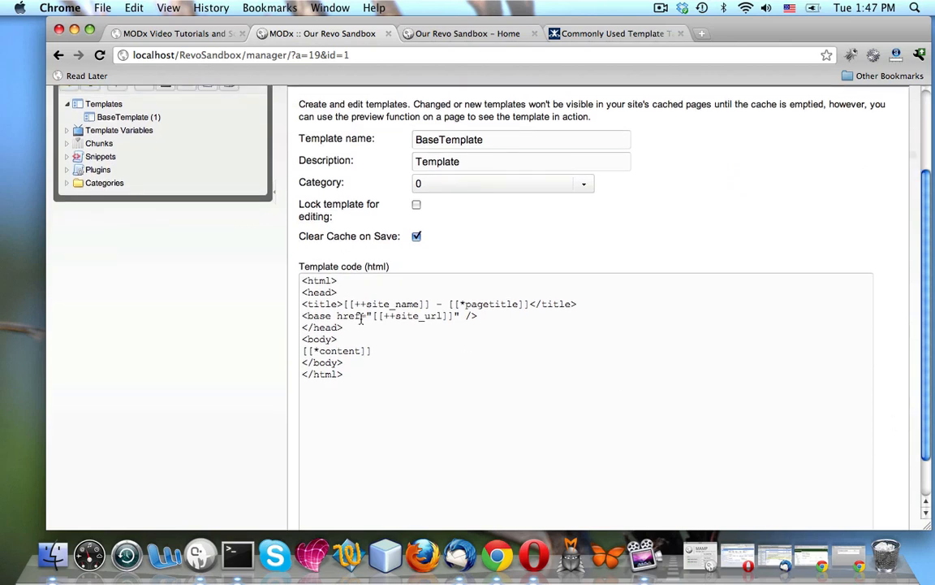
# - Add the line <h1>[[*pagetitle]]</h1> directly below the opening body tag in the BaseTemplate code
pyautogui.click(349, 341)
pyautogui.press('Return')
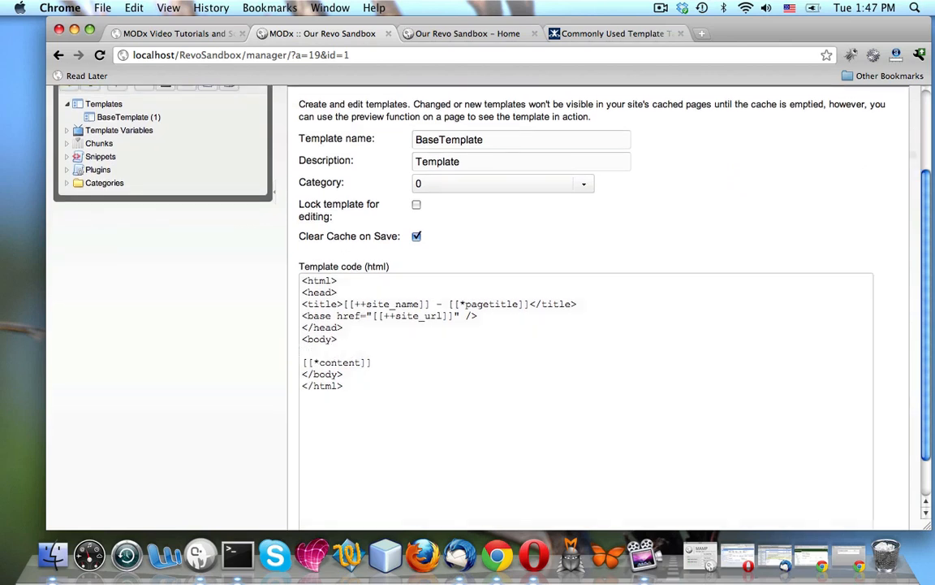
pyautogui.write('<h1></h1>')
pyautogui.click(325, 350)
pyautogui.write('[]')
pyautogui.press('Left')
pyautogui.write('[]')
pyautogui.press('Left')
pyautogui.write('*pag')
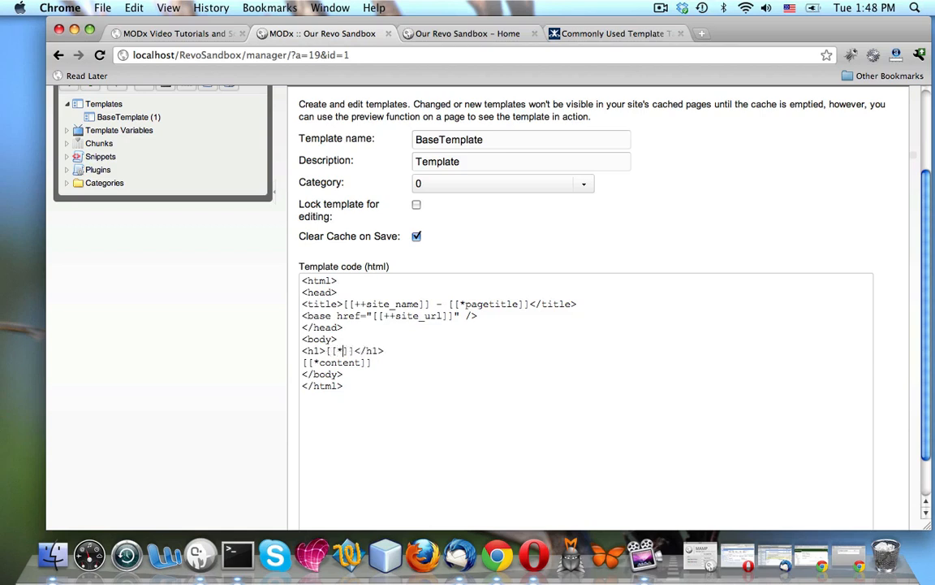
pyautogui.write('etitle')
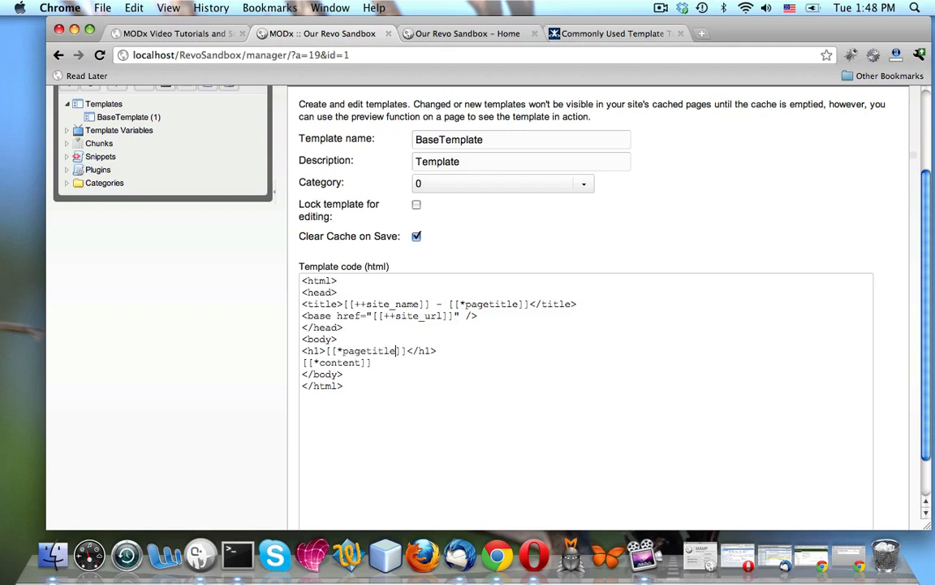
# - Insert the heading <h2>Main Content</h2> directly above the [[*content]] tag, leaving a blank line below the h1
pyautogui.click(331, 362)
pyautogui.press('Left')
pyautogui.press('Left')
pyautogui.press('Left')
pyautogui.press('Left')
pyautogui.press('Left')
pyautogui.press('Return')
pyautogui.press('Return')
pyautogui.press('Up')
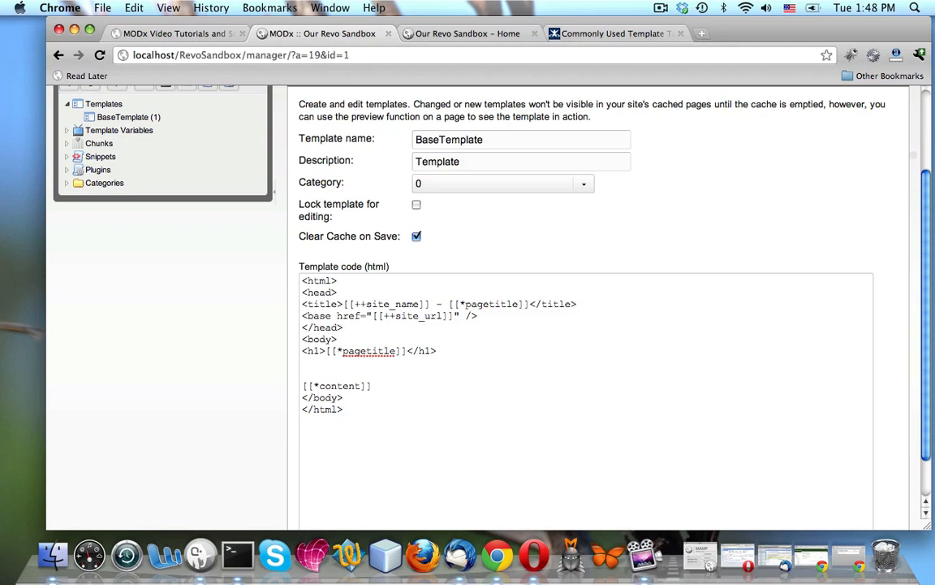
pyautogui.write('<h2>Mai')
pyautogui.press('BackSpace')
pyautogui.write('on')
pyautogui.press('BackSpace')
pyautogui.press('BackSpace')
pyautogui.press('BackSpace')
pyautogui.write('in Content')
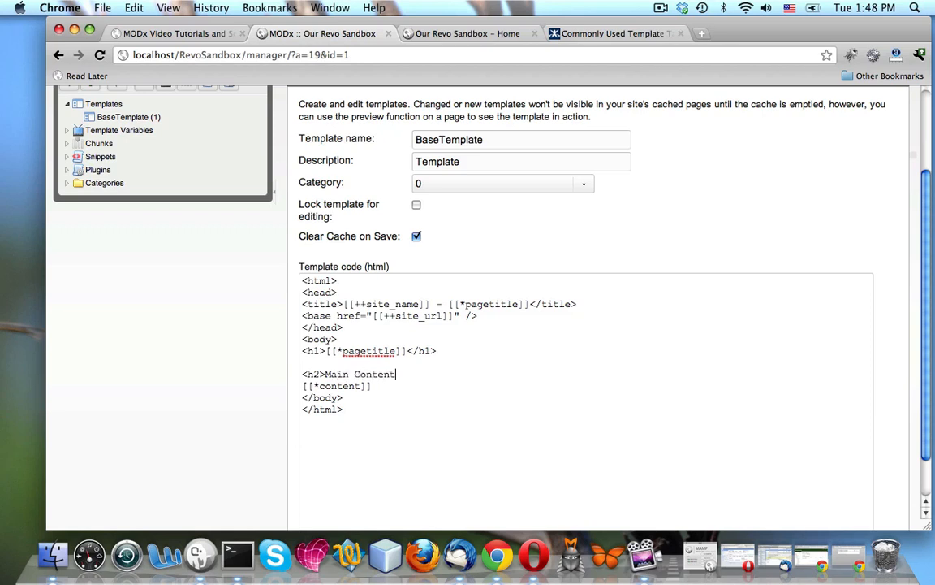
pyautogui.write('</h2>')
# - Insert the heading <h2>Summary</h2> between the h1 and the Main Content heading, separated by blank lines
pyautogui.press('Up')
pyautogui.press('Return')
pyautogui.press('Up')
pyautogui.press('Return')
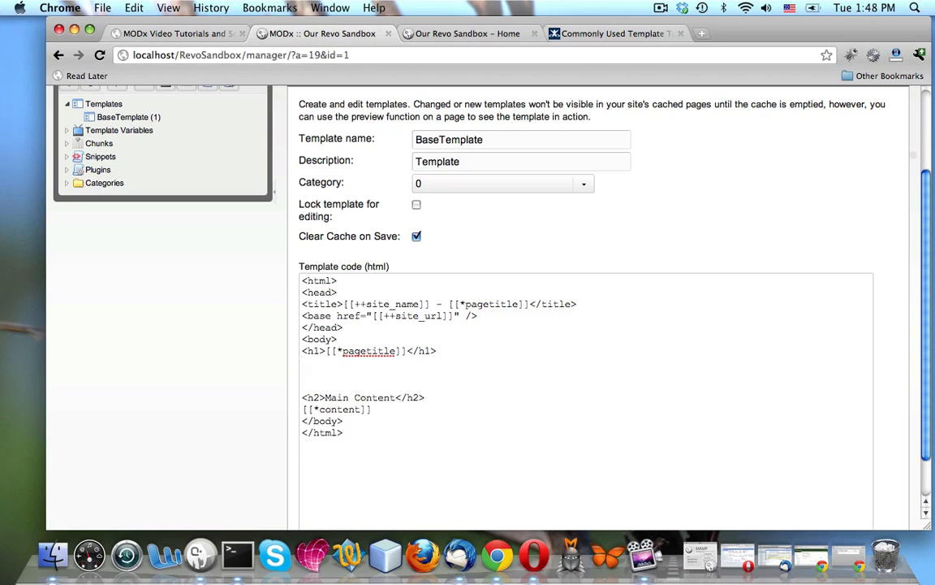
pyautogui.write('<h2>Summary</h2>')
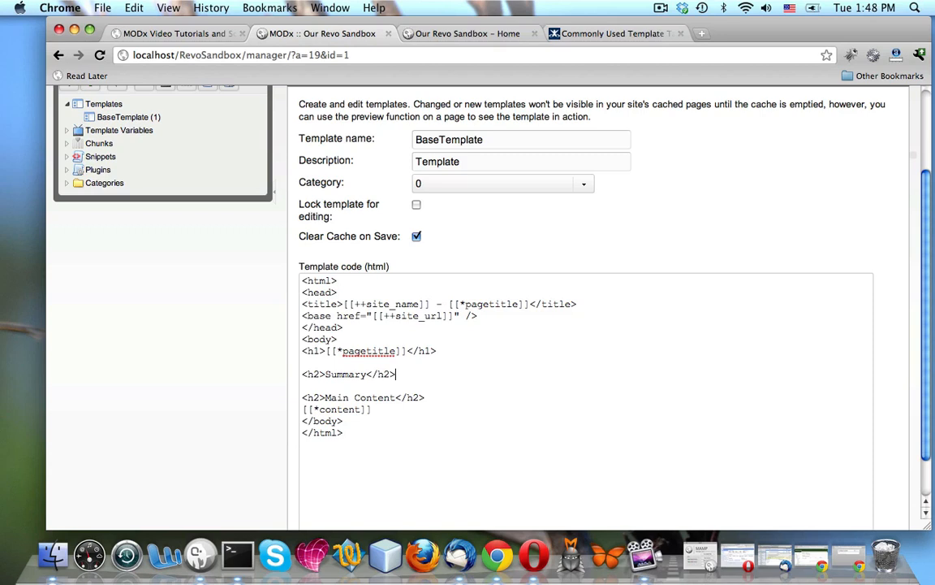
# - Add the [[*description]] tag on its own line under the Summary heading, plus an extra blank line above that heading
pyautogui.press('Return')
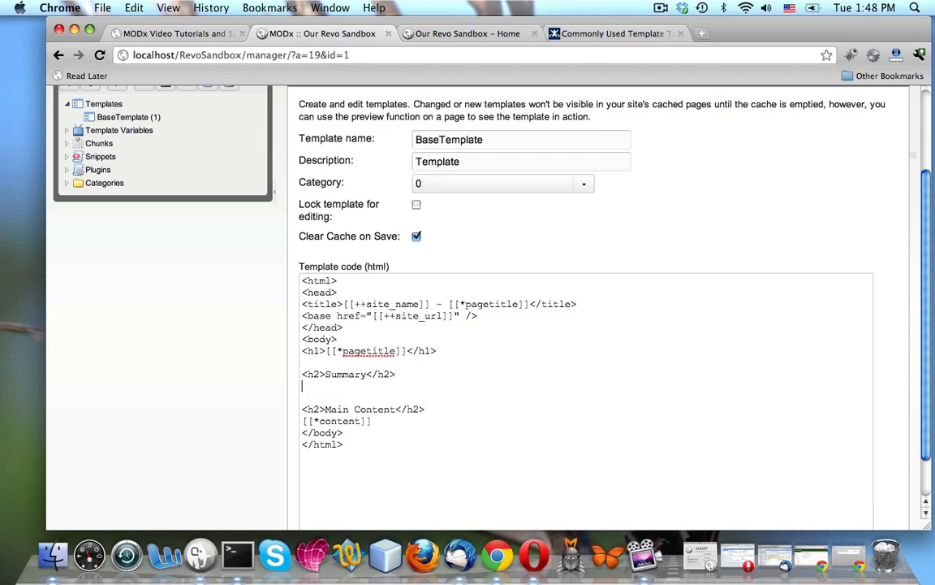
pyautogui.press('Up')
pyautogui.press('Up')
pyautogui.press('Down')
pyautogui.press('Down')
pyautogui.write('[]')
pyautogui.write('[[')
pyautogui.write('*descript')
pyautogui.write('ion')
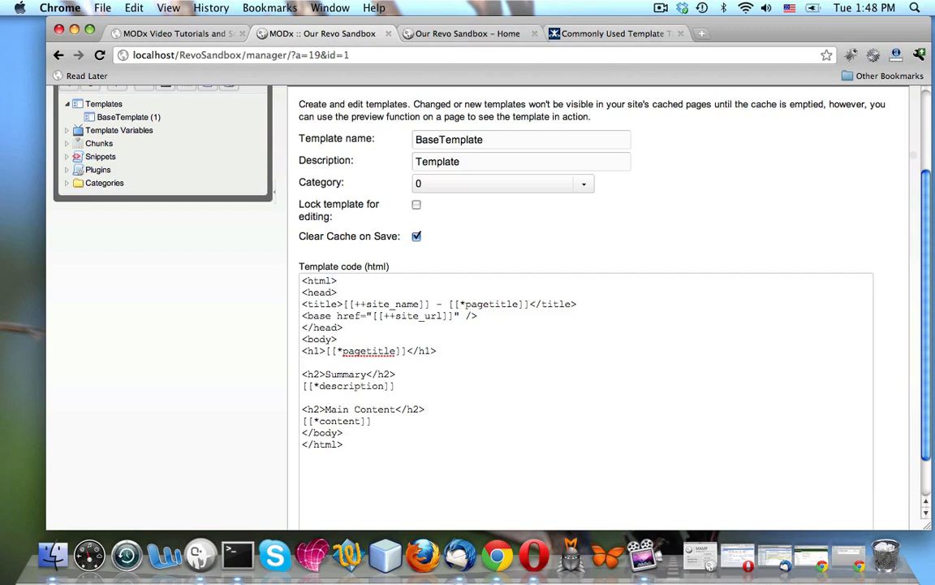
pyautogui.click(302, 363)
pyautogui.press('Return')
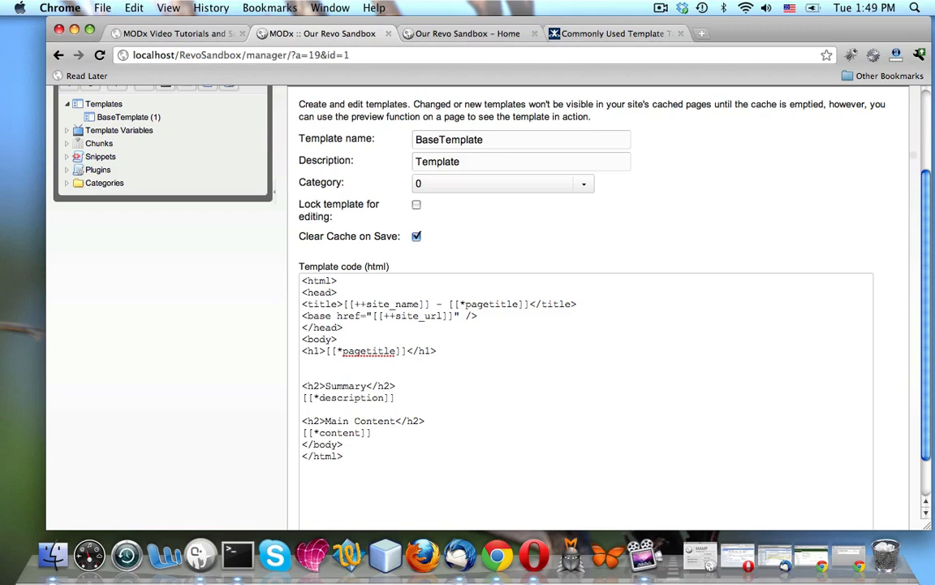
# - Change the Summary and Main Content headings from h2 to h3 and save BaseTemplate
pyautogui.click(392, 386)
pyautogui.press('BackSpace')
pyautogui.write('3')
pyautogui.press('Right')
pyautogui.press('Right')
pyautogui.press('Right')
pyautogui.press('BackSpace')
pyautogui.write('3')
pyautogui.scroll(3, 854, 276)
pyautogui.scroll(-1, 854, 276)
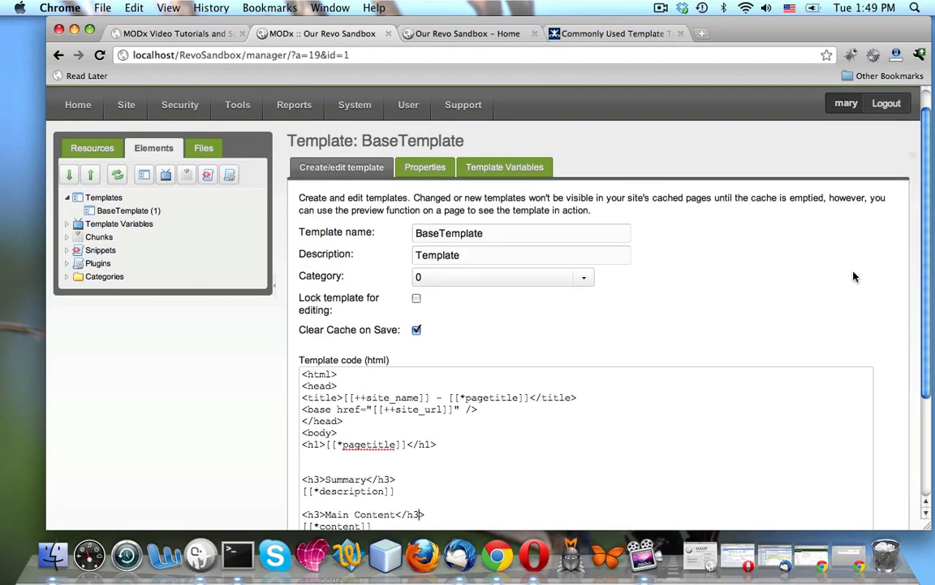
pyautogui.press('super+minus')
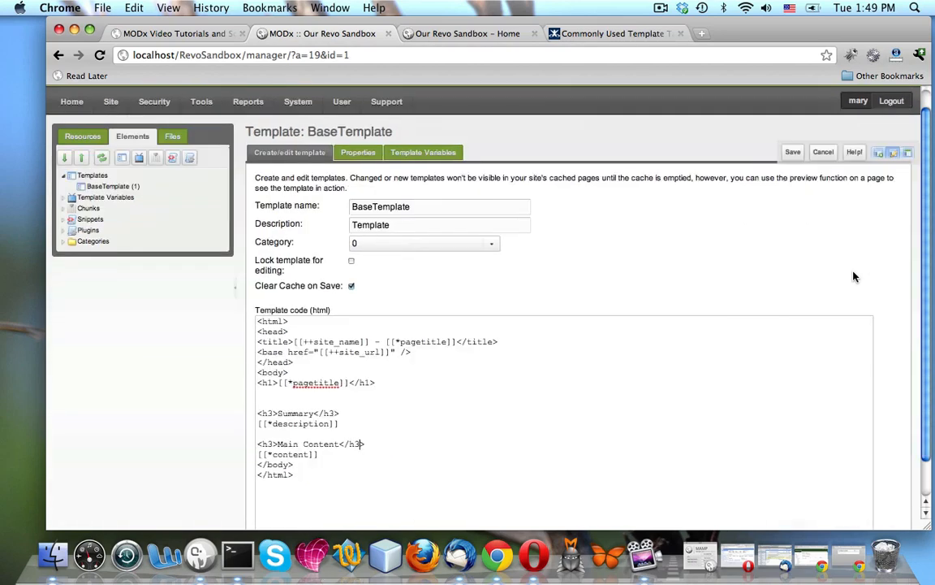
pyautogui.click(790, 150)
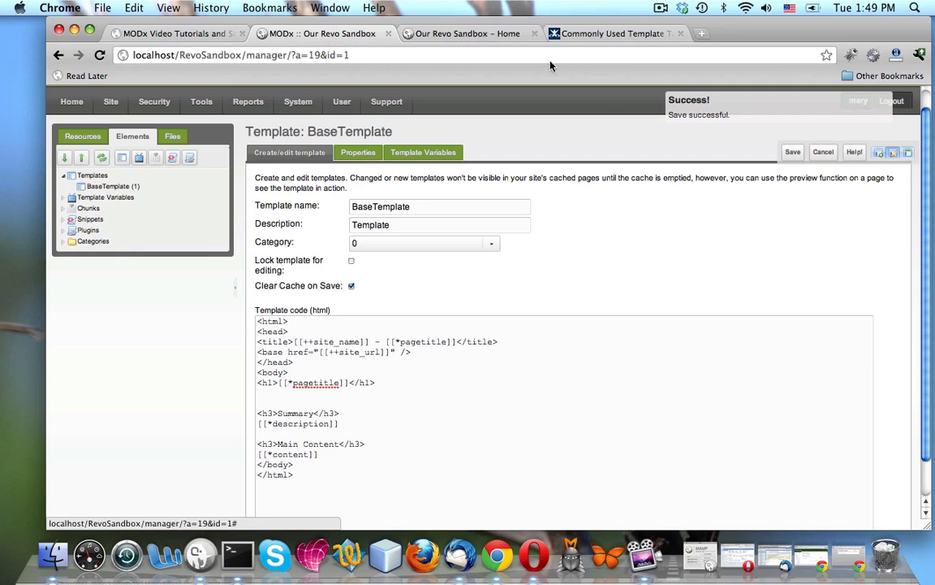
# - Reload the site's Home page and compare its title, summary and content sections with the tags in the BaseTemplate code
pyautogui.click(468, 34)
pyautogui.click(99, 54)
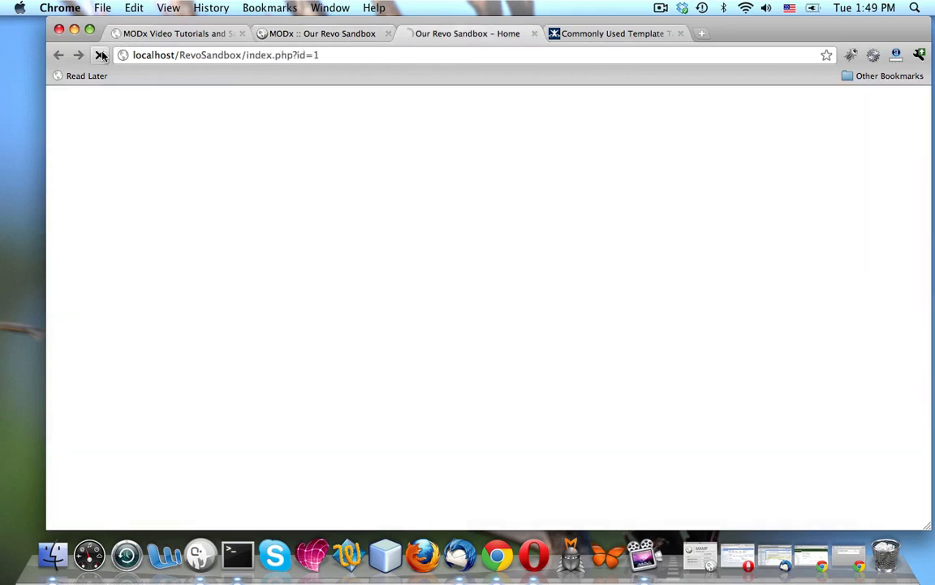
pyautogui.click(319, 33)
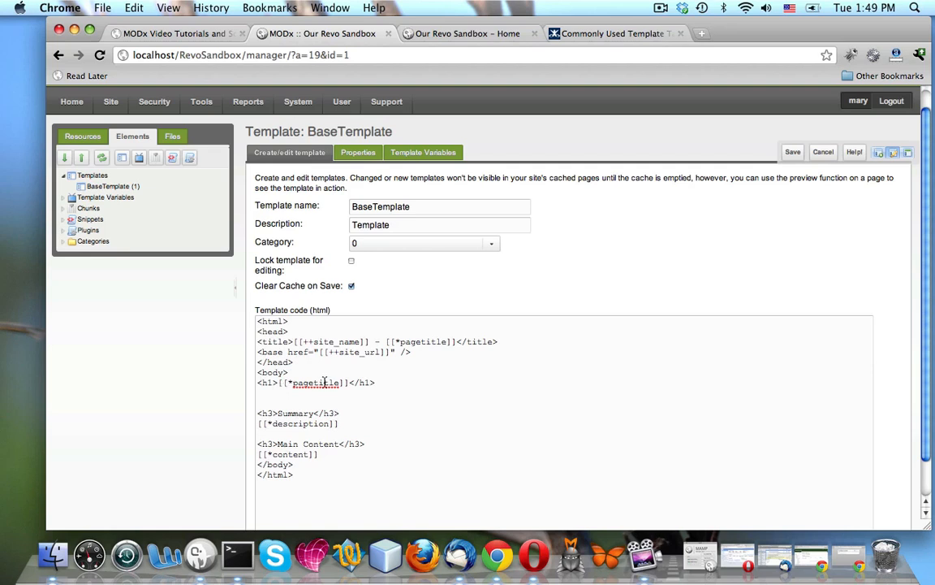
pyautogui.click(430, 35)
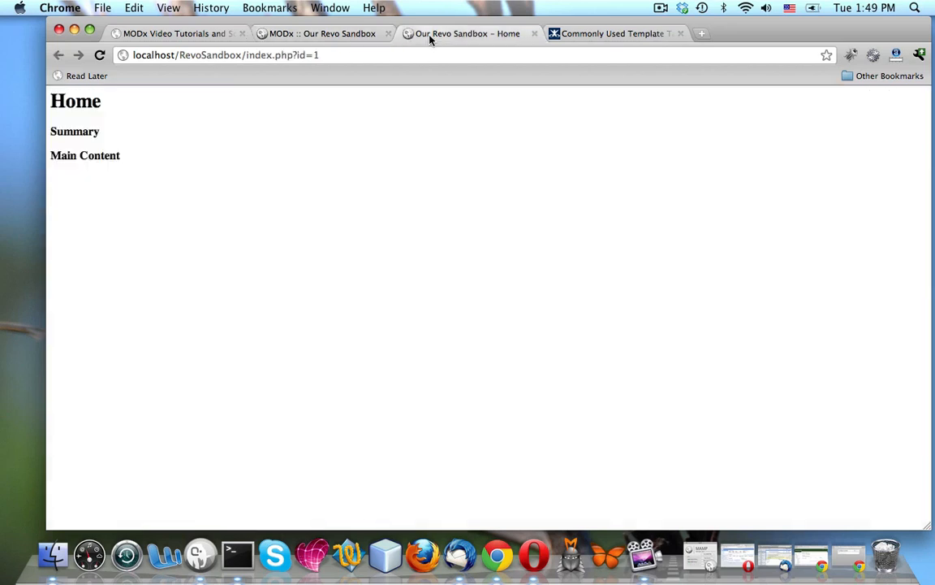
pyautogui.click(323, 34)
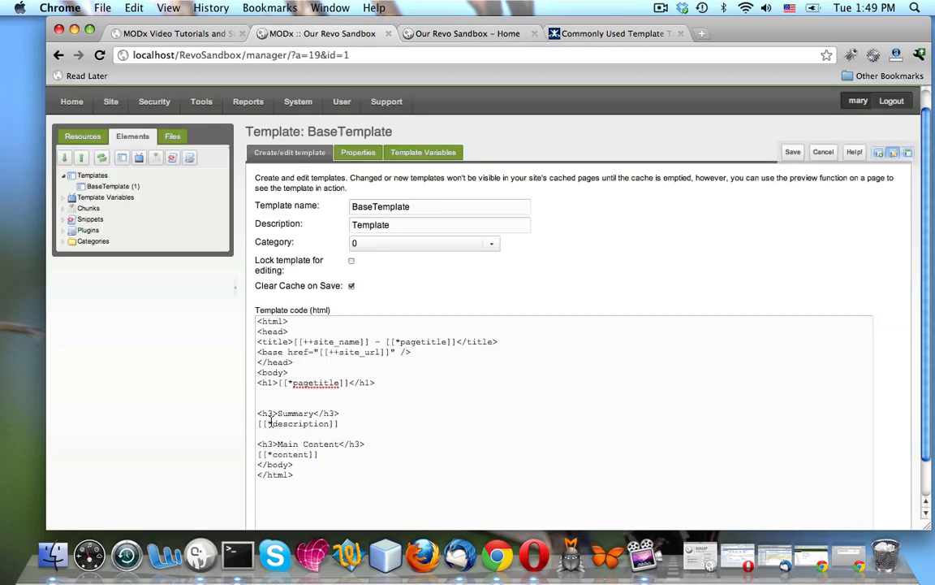
pyautogui.click(415, 33)
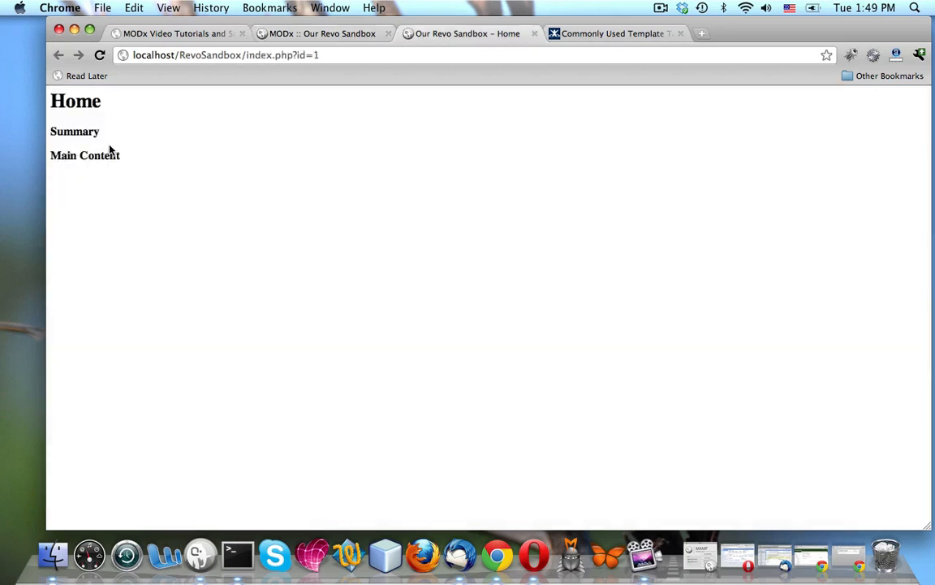
pyautogui.click(319, 33)
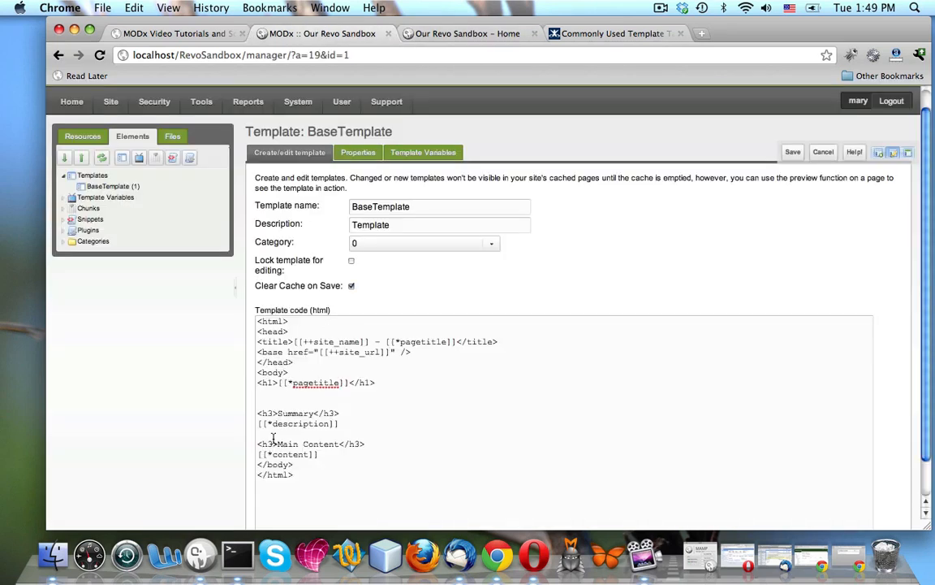
# - Add the line <h2>[[*longtitle]]</h2> directly below the h1 in the BaseTemplate code and save the template
pyautogui.click(280, 402)
pyautogui.write('h2')
pyautogui.write('>[[')
pyautogui.write('*')
pyautogui.write('*;c')
pyautogui.write('ngtitl')
pyautogui.write('e')
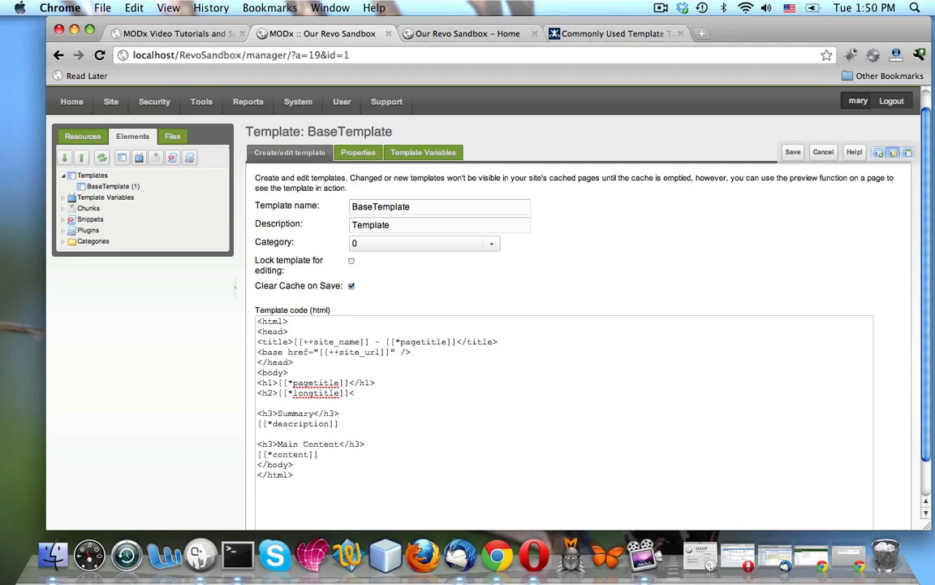
pyautogui.write('</h2>')
pyautogui.click(793, 152)
pyautogui.click(793, 152)
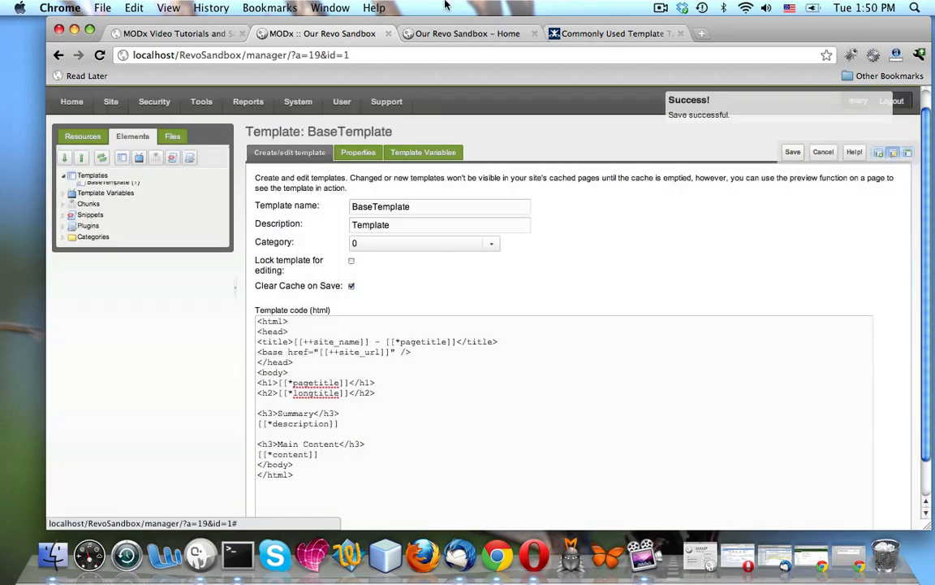
# - Reload the site's Home page to check the updated template output, and return to the manager
pyautogui.click(463, 33)
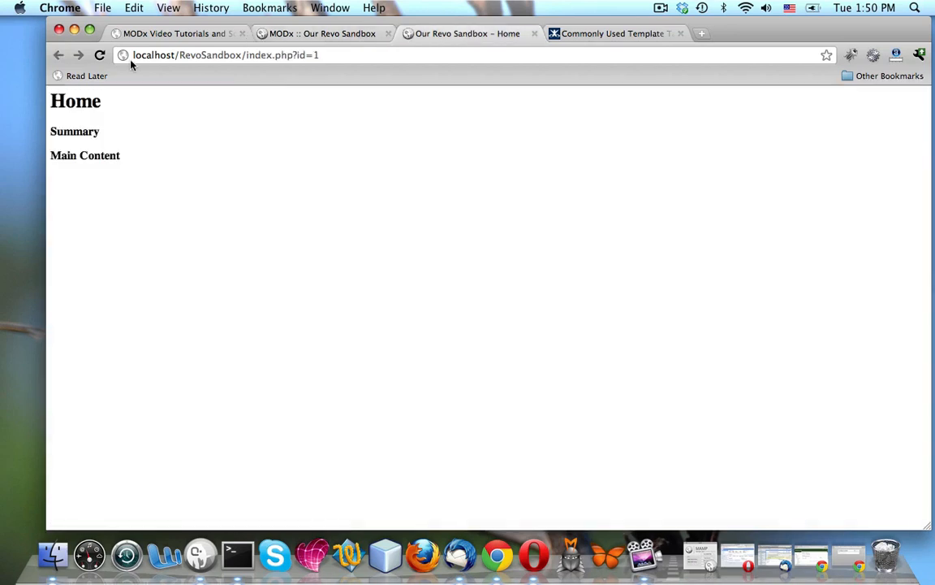
pyautogui.click(100, 56)
pyautogui.click(321, 34)
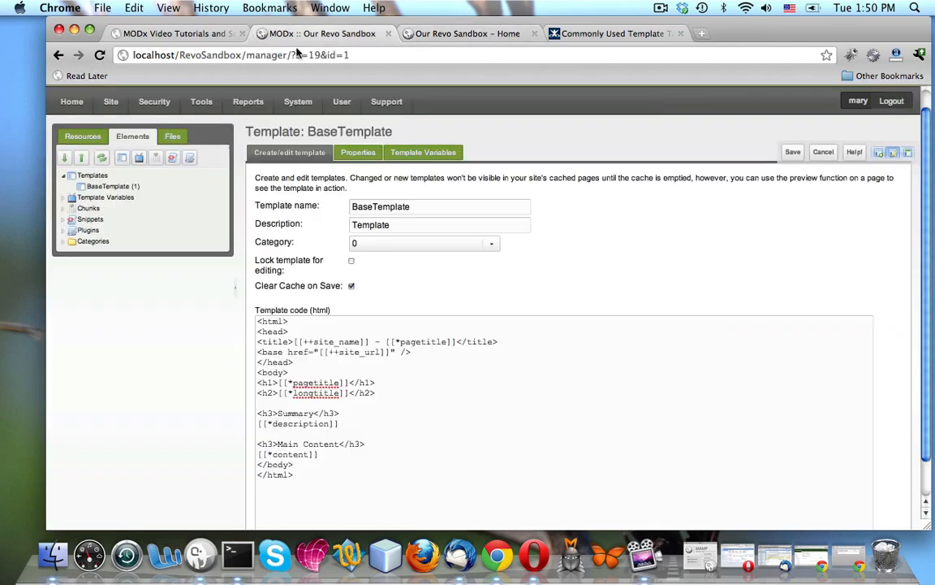
# - Open the Home resource for editing and set its title to "Welcome to Our Revo Sandbox"
pyautogui.click(84, 136)
pyautogui.click(101, 189)
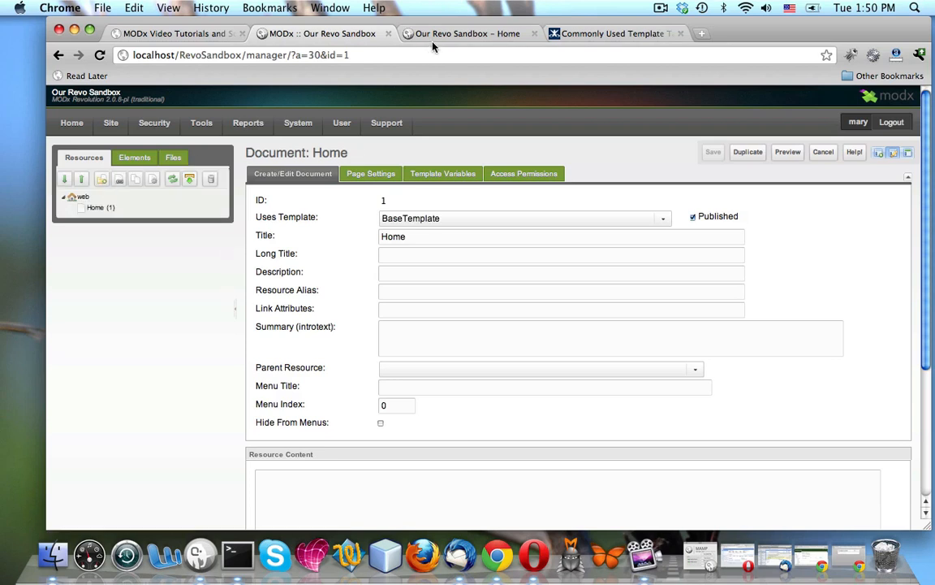
pyautogui.doubleClick(408, 235)
pyautogui.write('Welcom')
pyautogui.write('e')
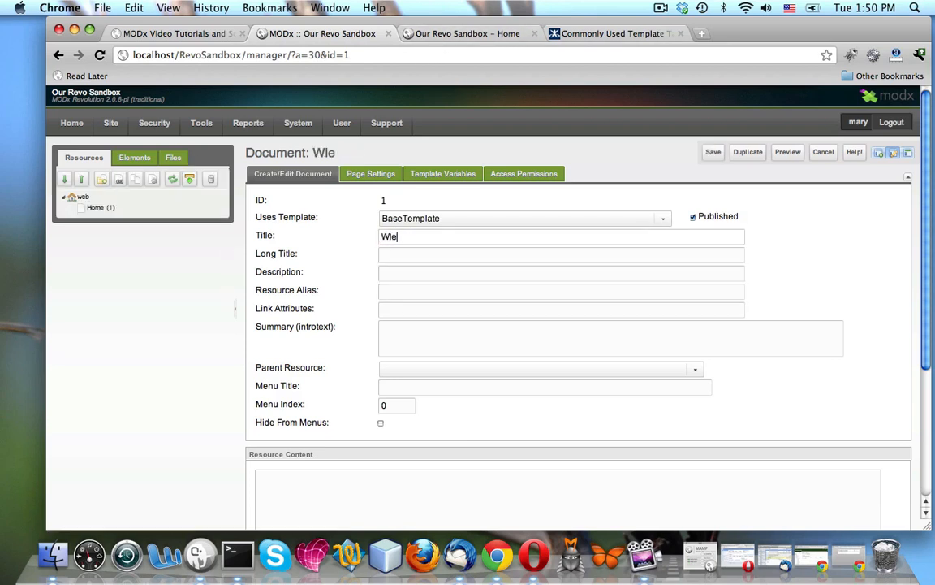
pyautogui.press('BackSpace')
pyautogui.press('BackSpace')
pyautogui.write('elcome to')
pyautogui.press('Down')
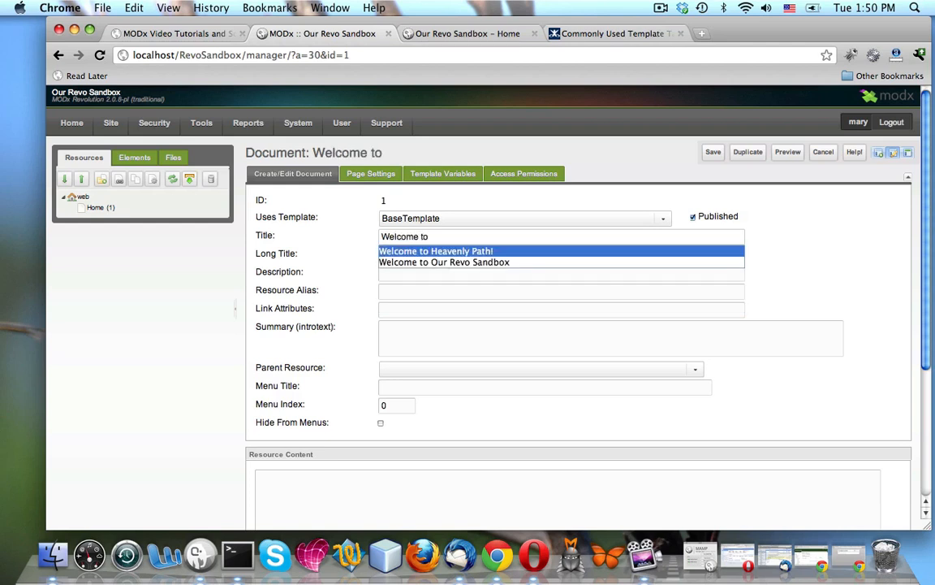
pyautogui.press('Down')
pyautogui.press('Return')
# - Set the resource's long title to "The place where we play with MODX Revolution"
pyautogui.click(417, 253)
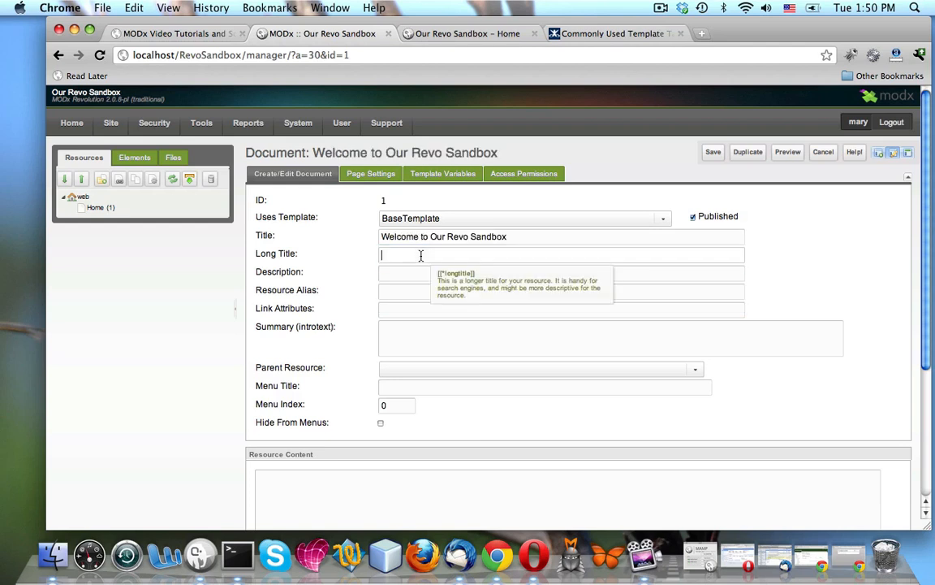
pyautogui.write('Th')
pyautogui.press('Down')
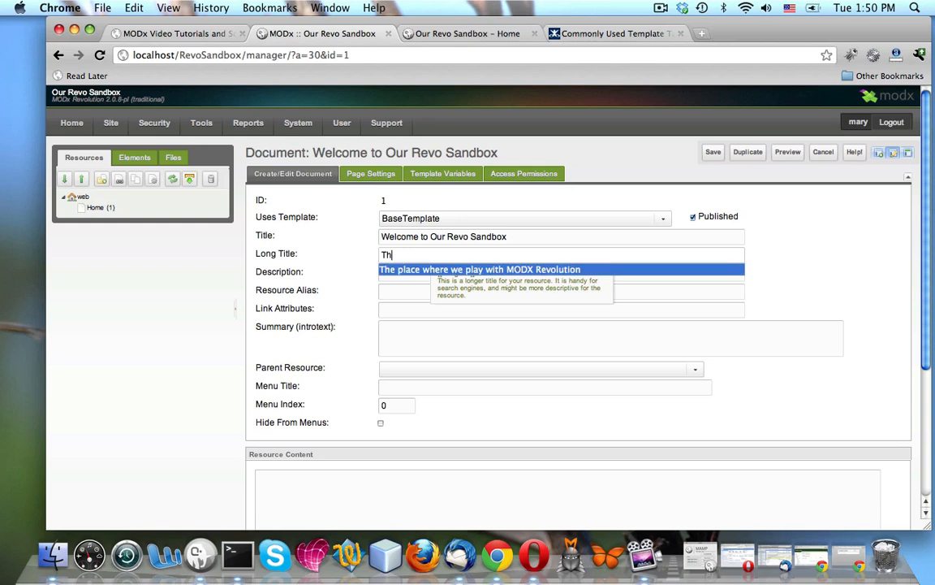
pyautogui.press('Return')
# - Set the resource's description to "This website is a fun place to learn MODX Revolution and it simply rocks my world."
pyautogui.click(389, 272)
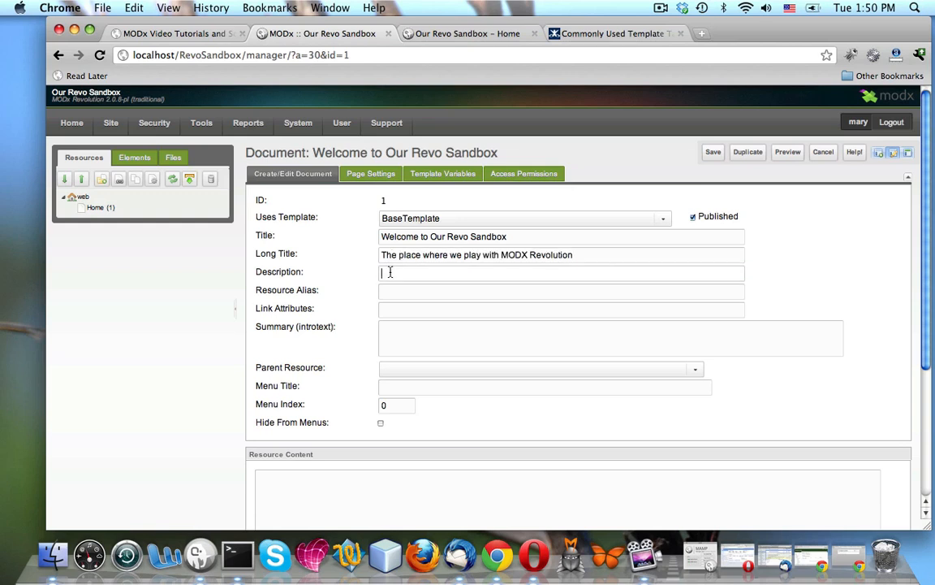
pyautogui.write('T')
pyautogui.press('BackSpace')
pyautogui.write('This w')
pyautogui.press('BackSpace')
pyautogui.press('BackSpace')
pyautogui.press('BackSpace')
pyautogui.press('BackSpace')
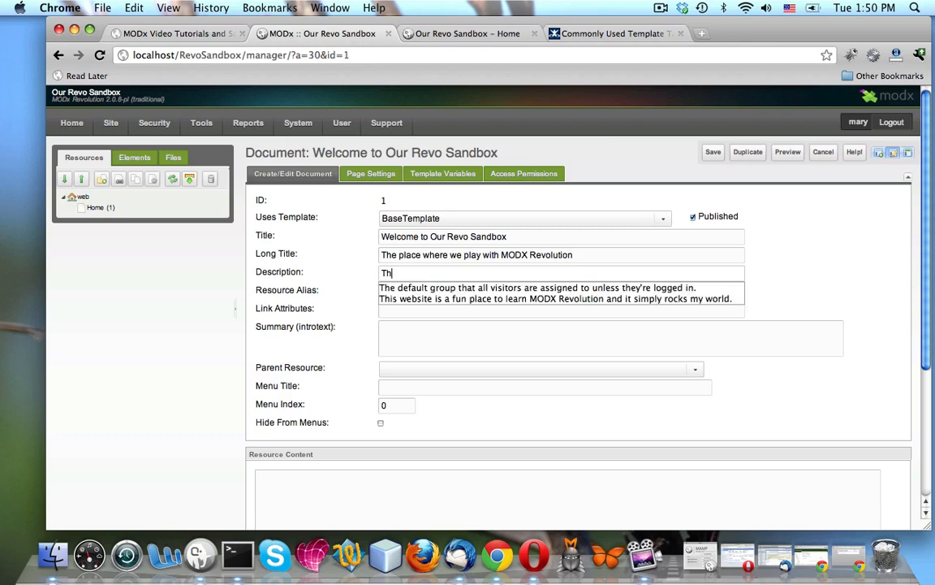
pyautogui.write('is')
pyautogui.press('Down')
pyautogui.press('Return')
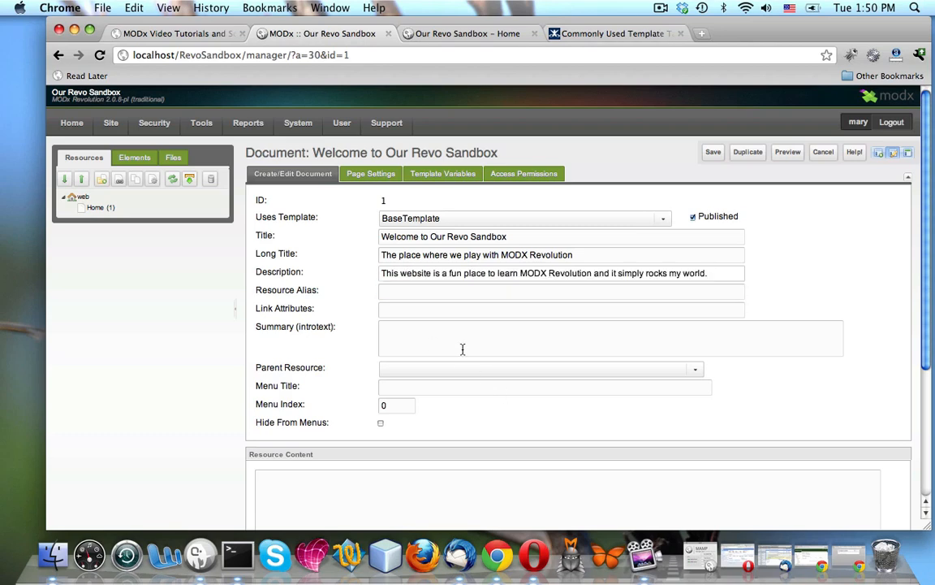
# - Enter "This is the main content of our MODX Revolution Sandbox site" as the start of the resource content
pyautogui.scroll(-4, 449, 323)
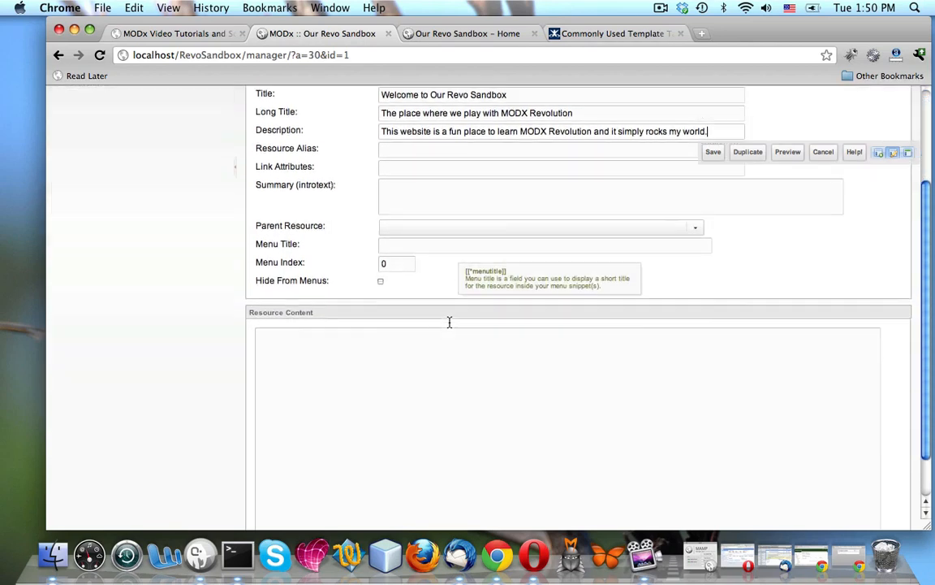
pyautogui.click(377, 382)
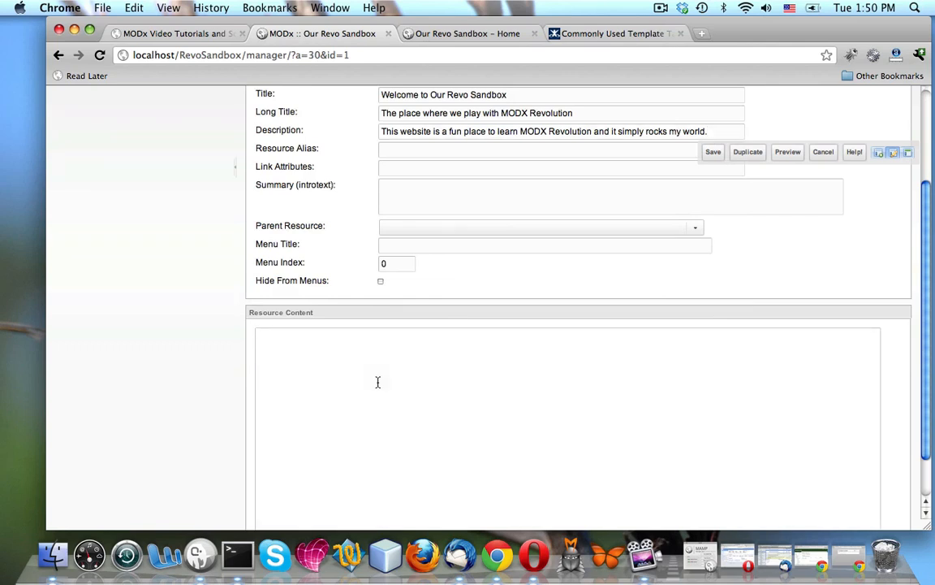
pyautogui.write('This is the main content of our MOD')
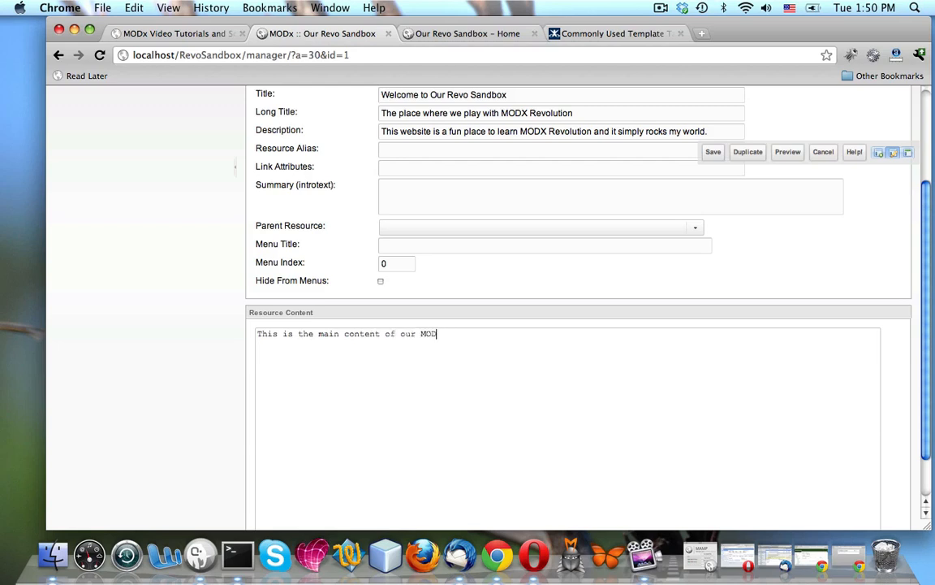
pyautogui.write('x Revolution Sandbox site')
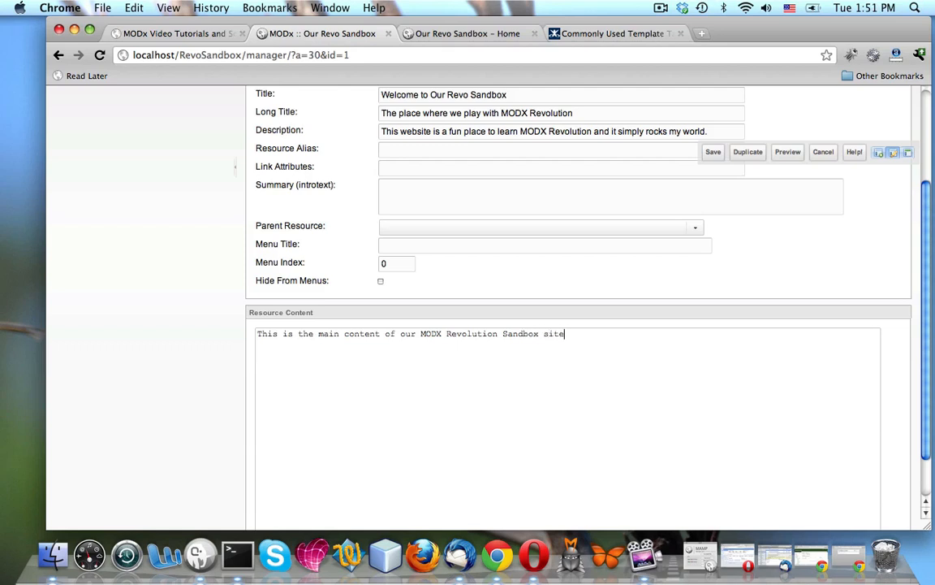
# - Continue the resource content with ". We like to have fun with MODX and occasionally I eat ice cream when working with MODX."
pyautogui.write('.  We like to have fun with MOD')
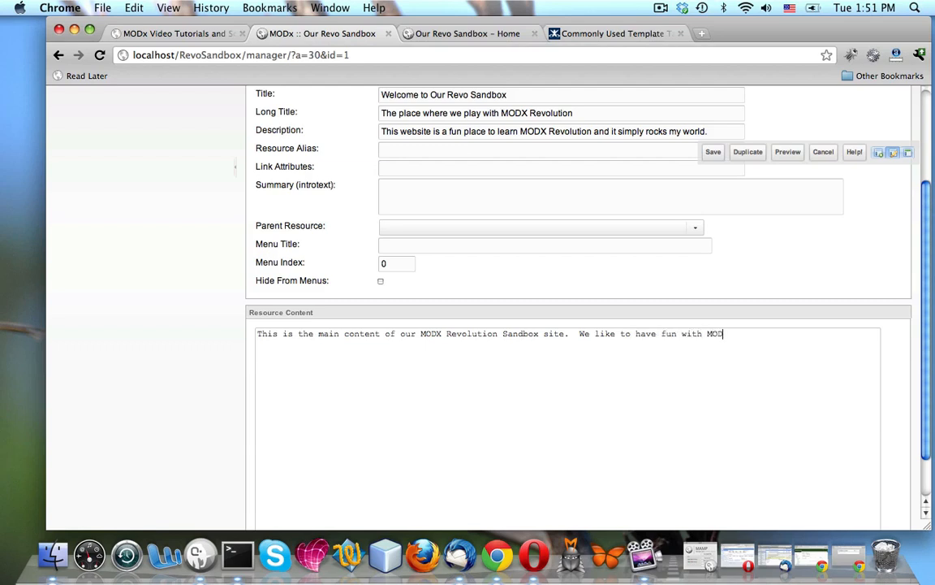
pyautogui.write('X and occa')
pyautogui.write('ssioan')
pyautogui.press('BackSpace')
pyautogui.press('BackSpace')
pyautogui.press('BackSpace')
pyautogui.write('ionally I eat c')
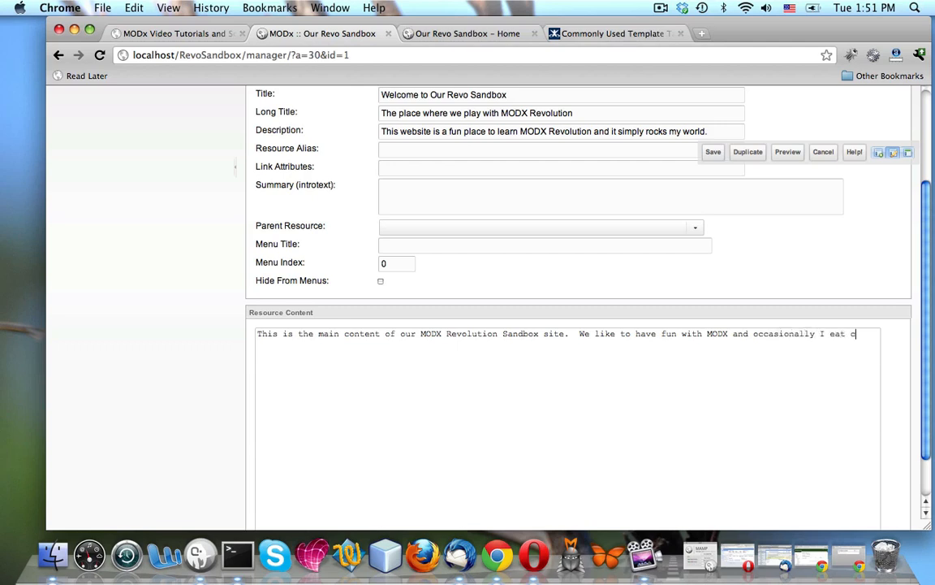
pyautogui.press('BackSpace')
pyautogui.write('ice cream when working with MODX.')
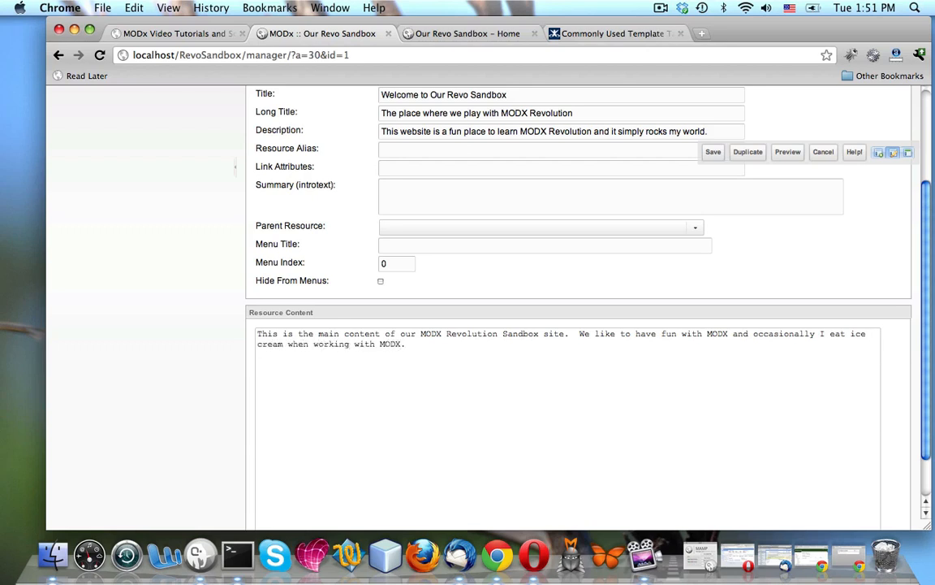
# - Save the edited resource and switch to the site's Home page
pyautogui.click(714, 154)
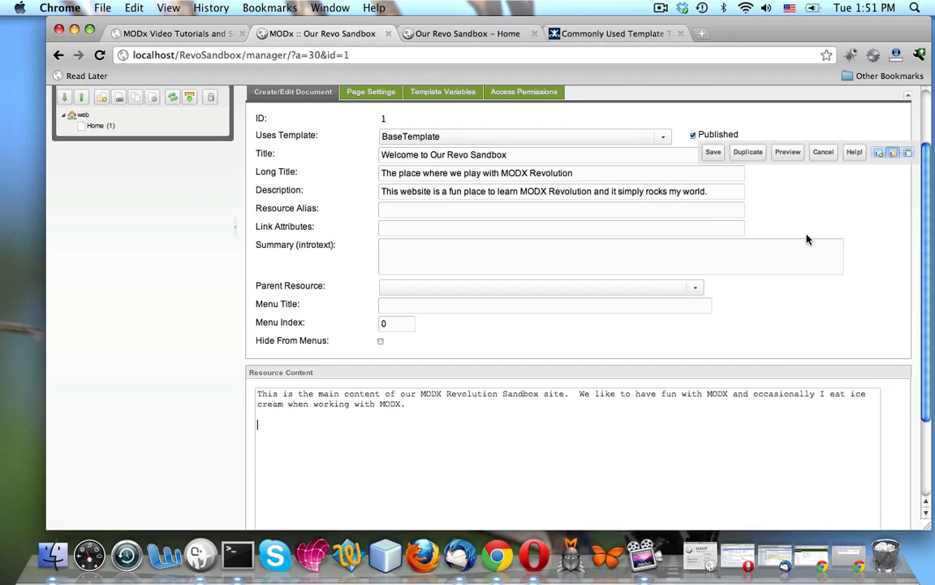
pyautogui.moveTo(437, 159)
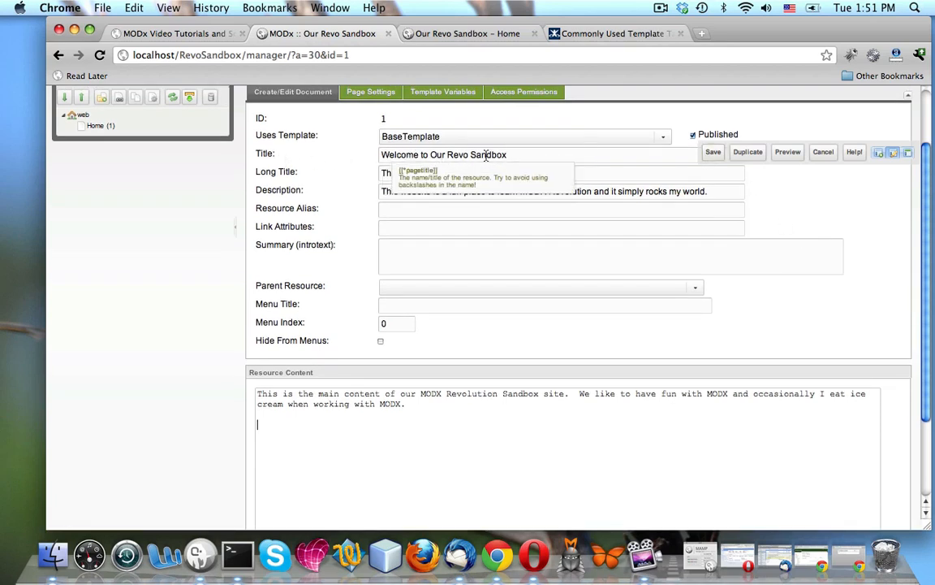
pyautogui.click(713, 152)
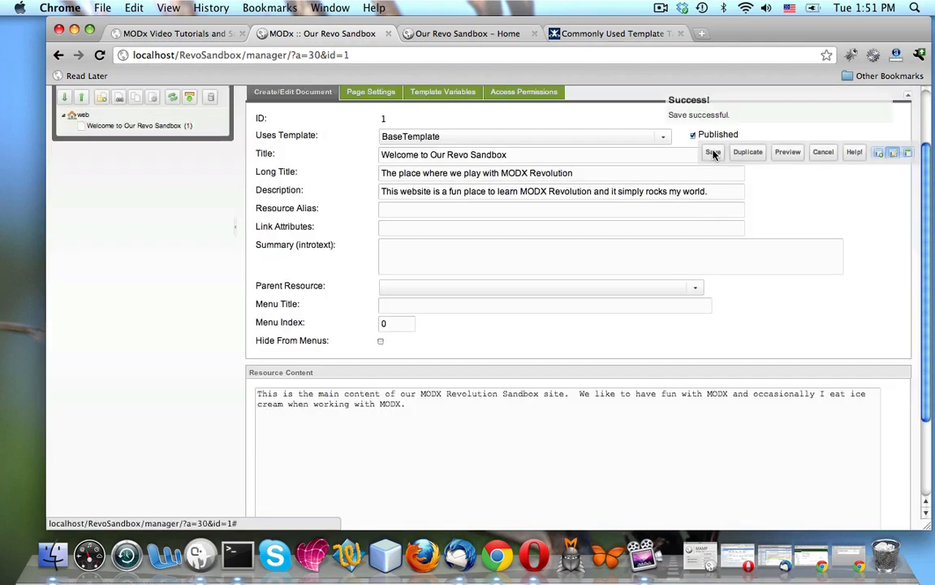
pyautogui.click(433, 32)
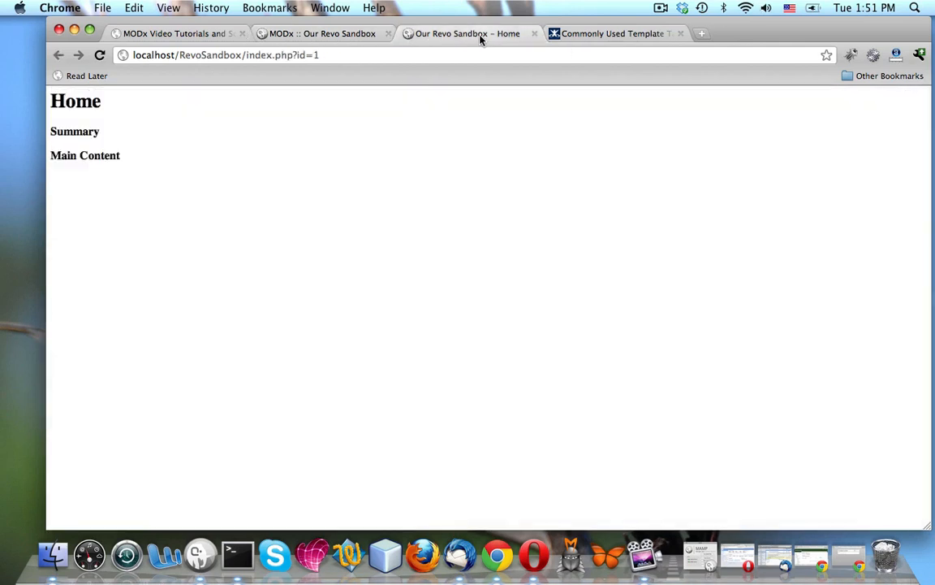
# - Reload the site's Home page to check the new field values, and open BaseTemplate's code in the manager
pyautogui.click(100, 54)
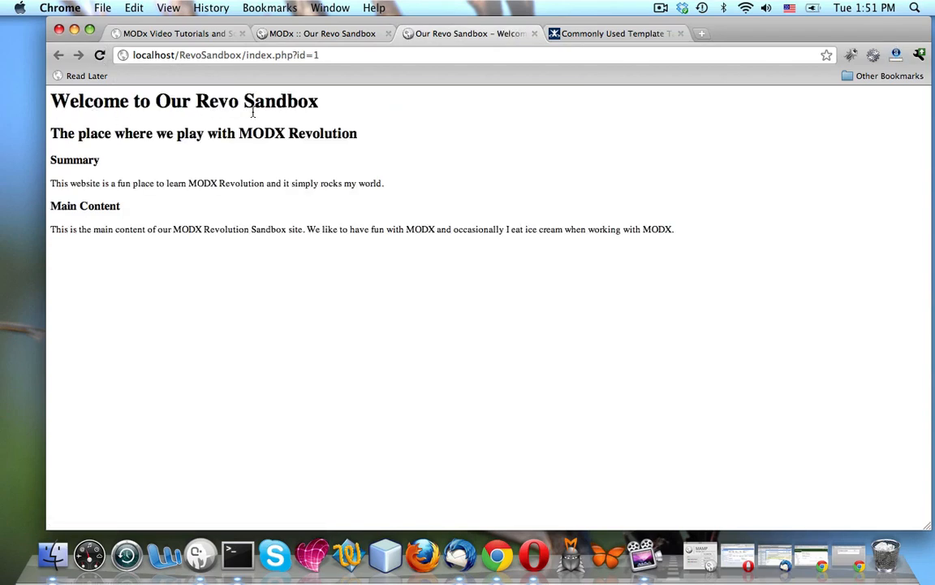
pyautogui.click(280, 32)
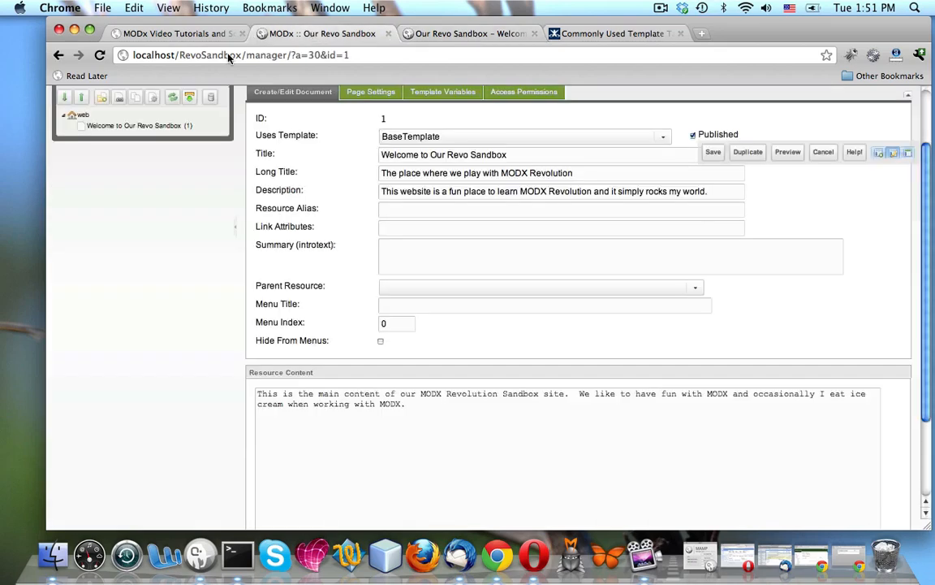
pyautogui.scroll(2, 121, 203)
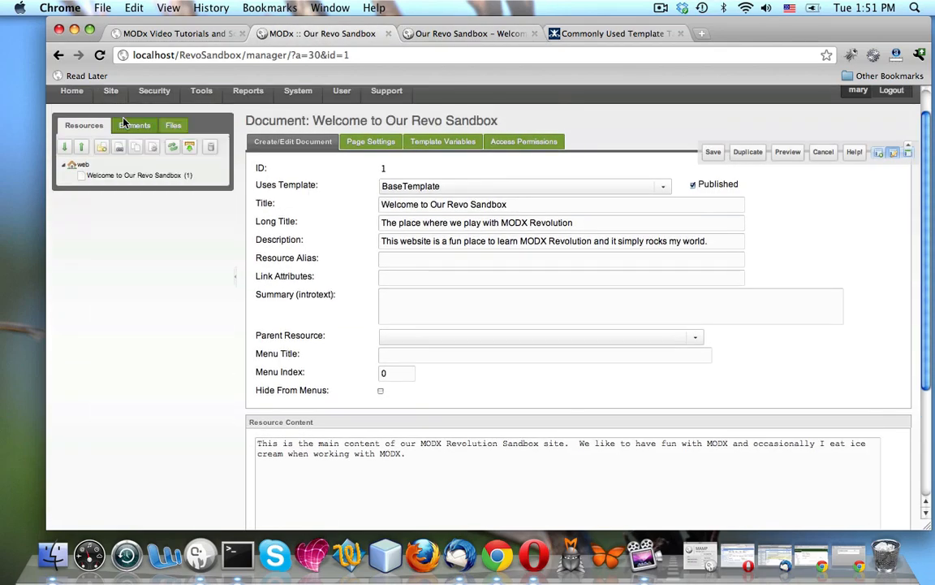
pyautogui.click(123, 123)
pyautogui.click(96, 176)
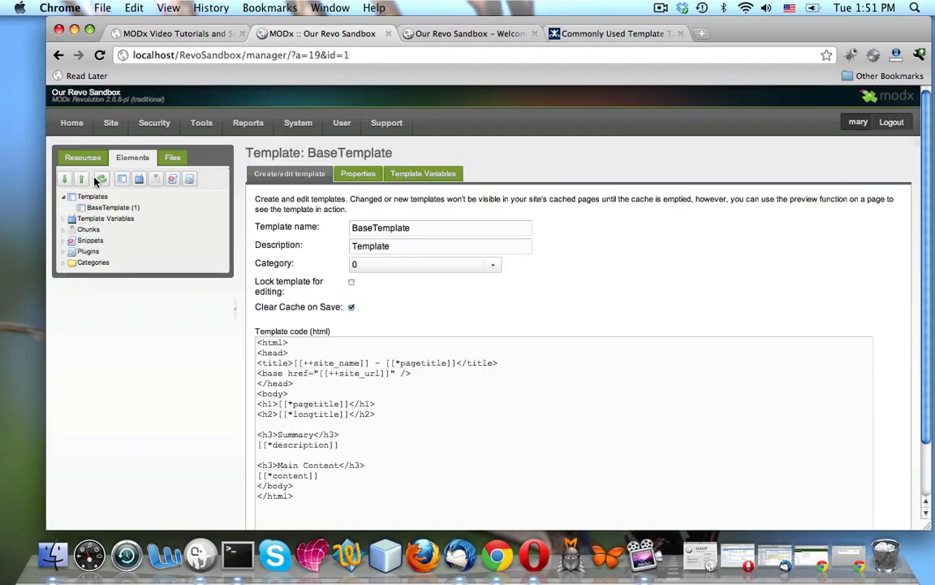
pyautogui.scroll(-2, 576, 324)
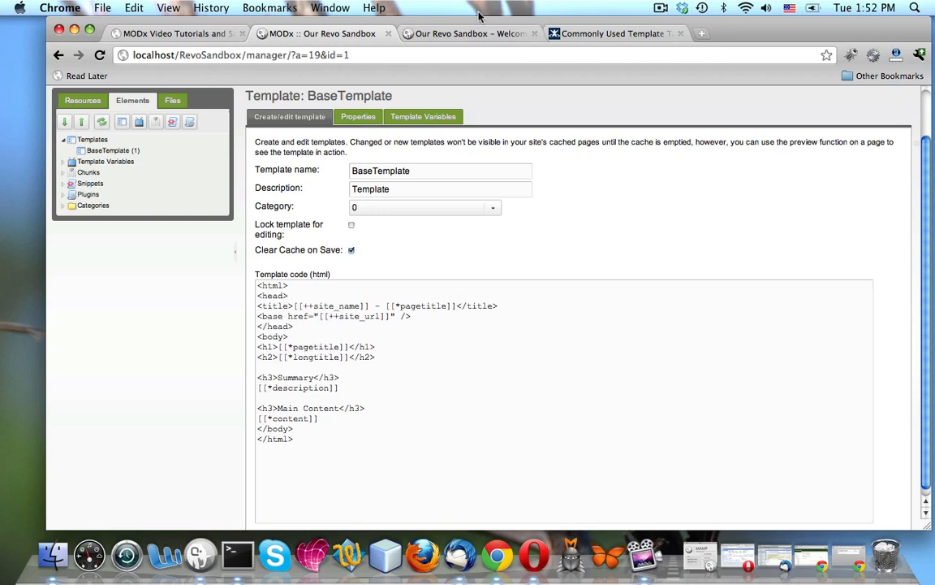
# - Compare the pagetitle, longtitle, description and content tags in BaseTemplate with the matching text on the rendered Home page
pyautogui.click(423, 33)
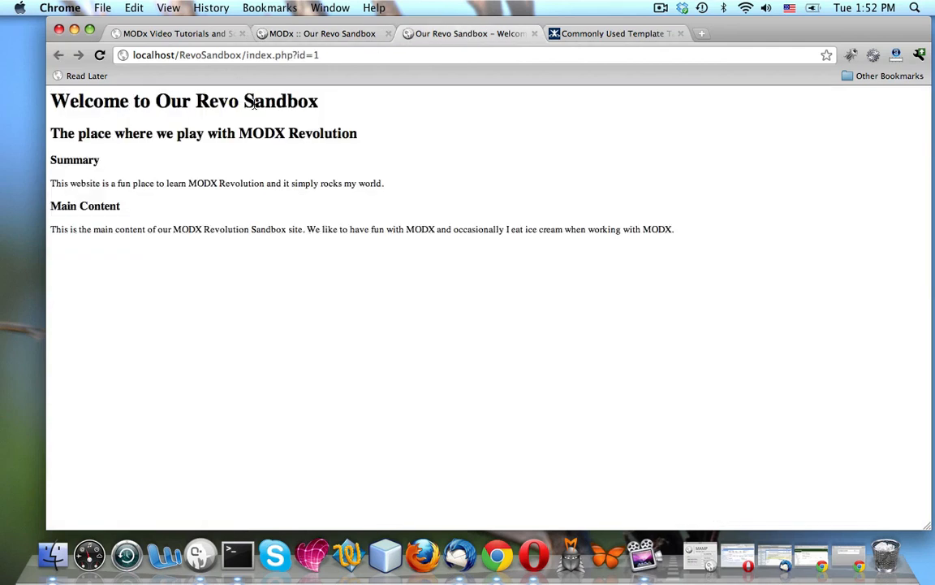
pyautogui.click(317, 36)
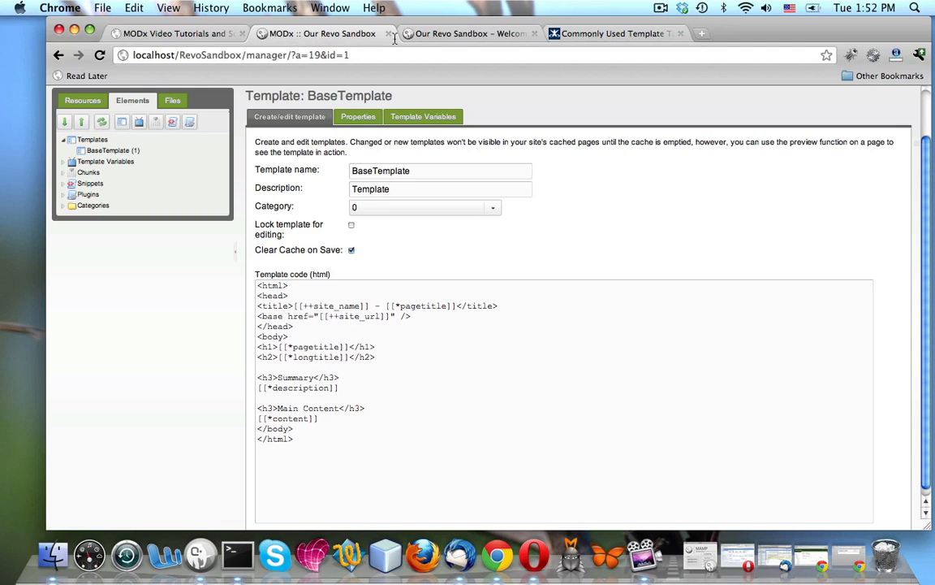
pyautogui.click(421, 34)
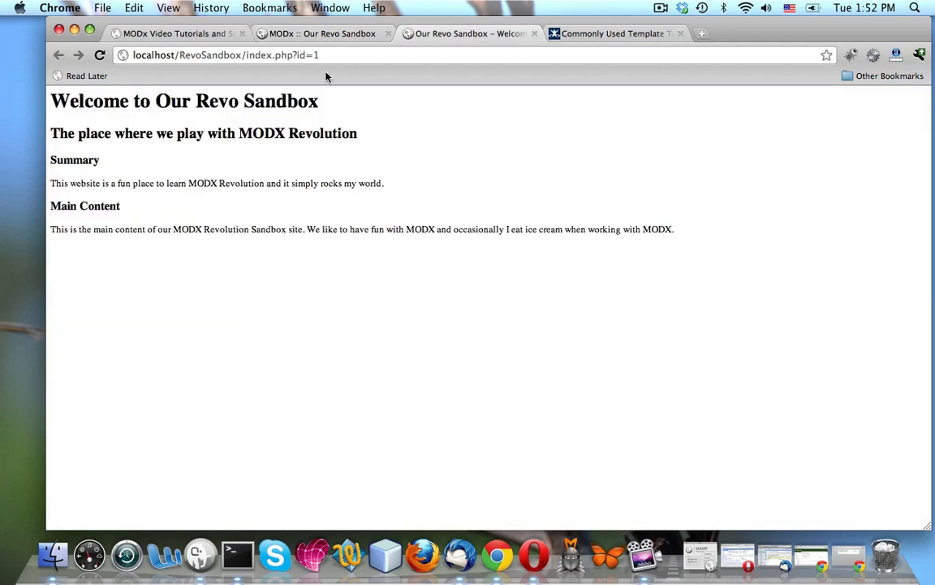
pyautogui.click(313, 33)
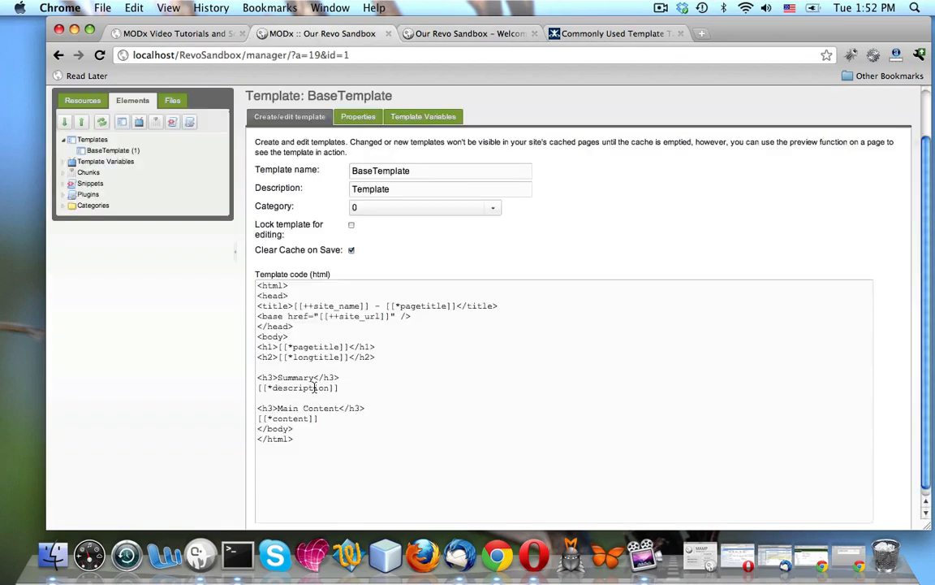
pyautogui.click(424, 35)
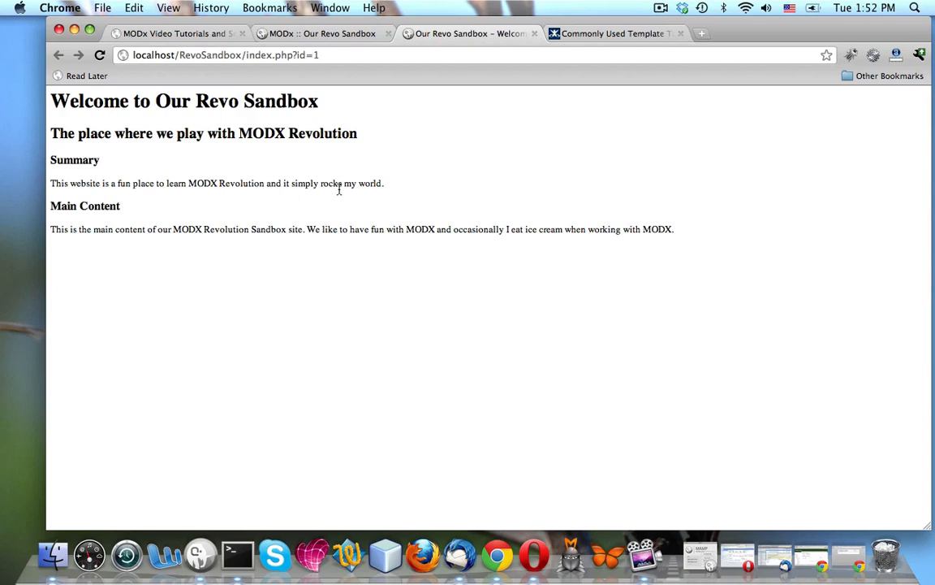
pyautogui.click(333, 35)
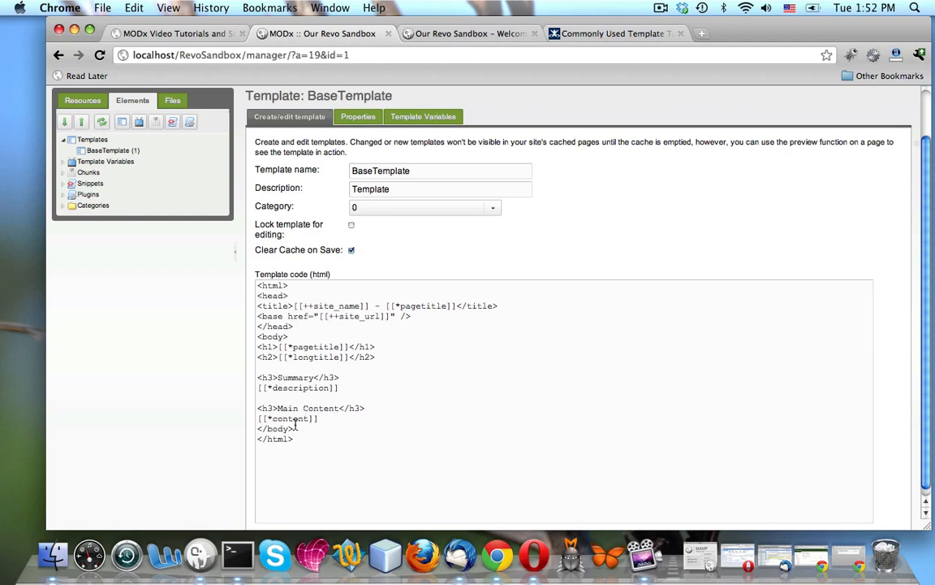
pyautogui.click(414, 33)
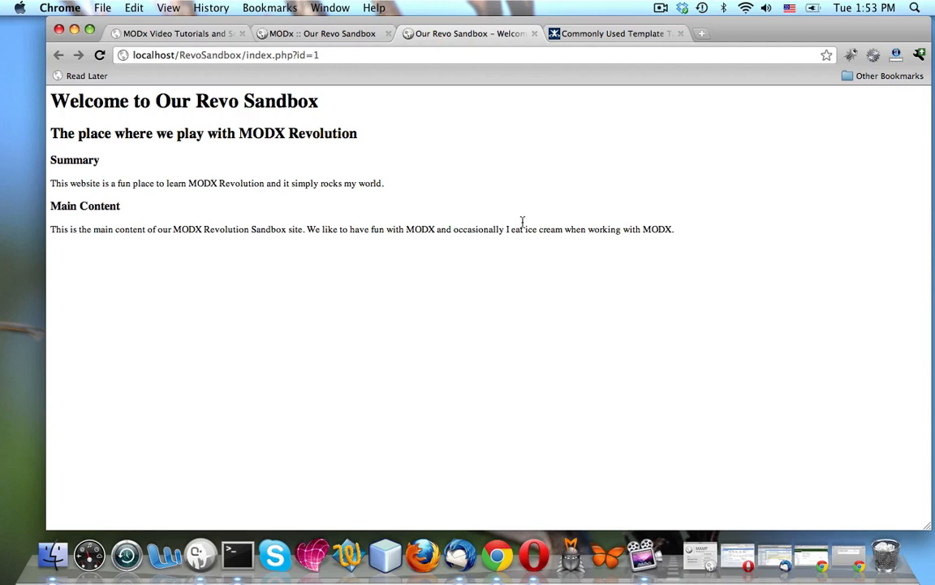
pyautogui.click(331, 38)
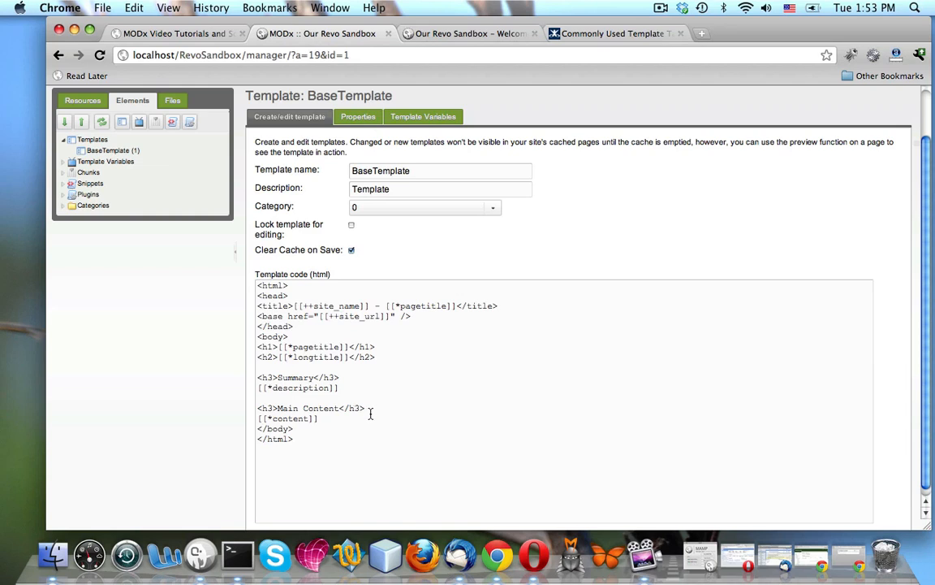
pyautogui.click(431, 35)
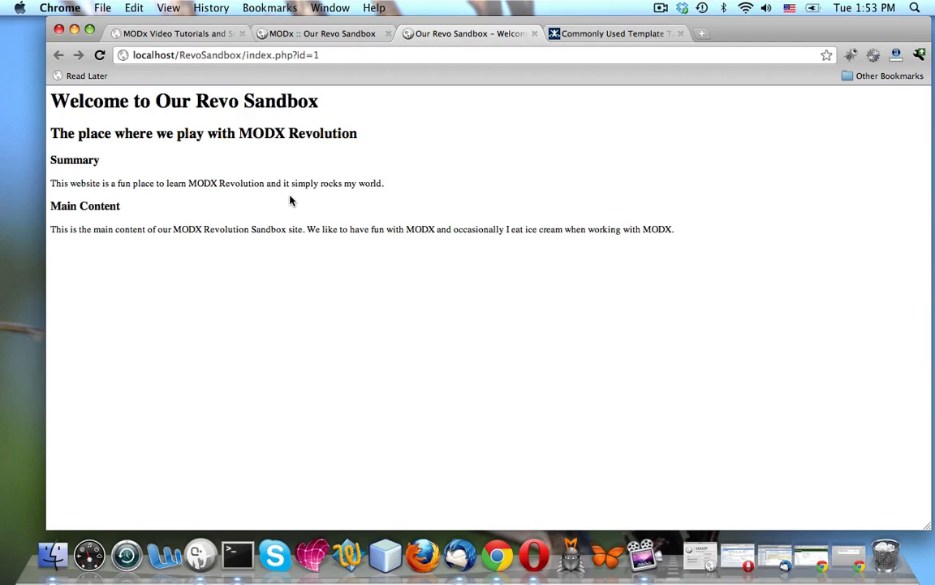
# - Review the Default Resource Content Field Tags table in the Commonly Used Template Tags documentation and return to BaseTemplate
pyautogui.click(586, 36)
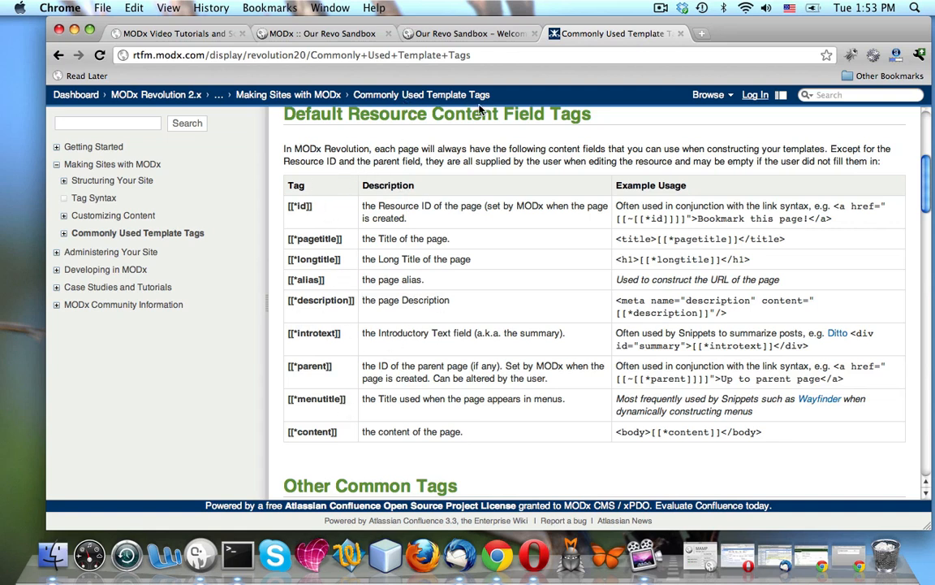
pyautogui.click(277, 36)
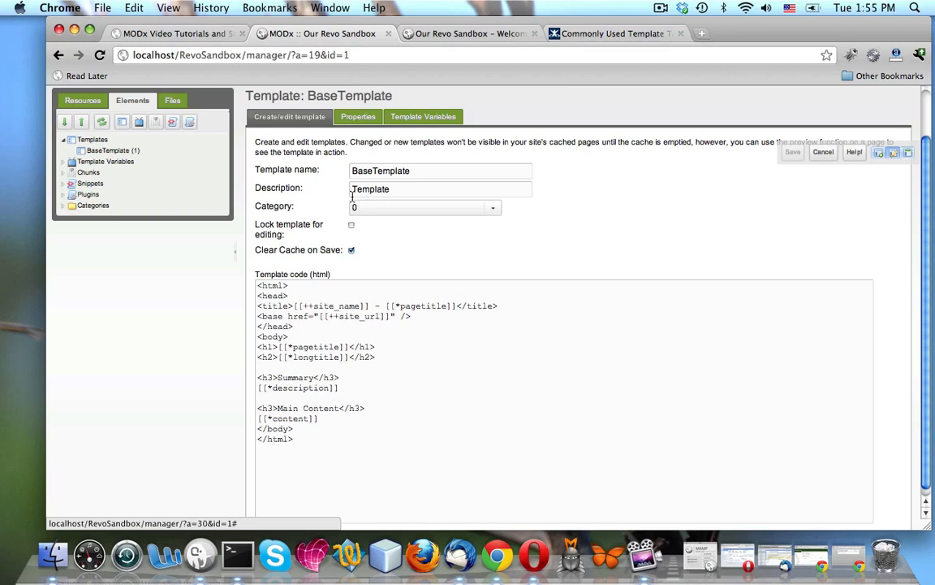
# - Look through the forum sections of the MODx Video Tutorials site and return to the site's home page
pyautogui.click(169, 35)
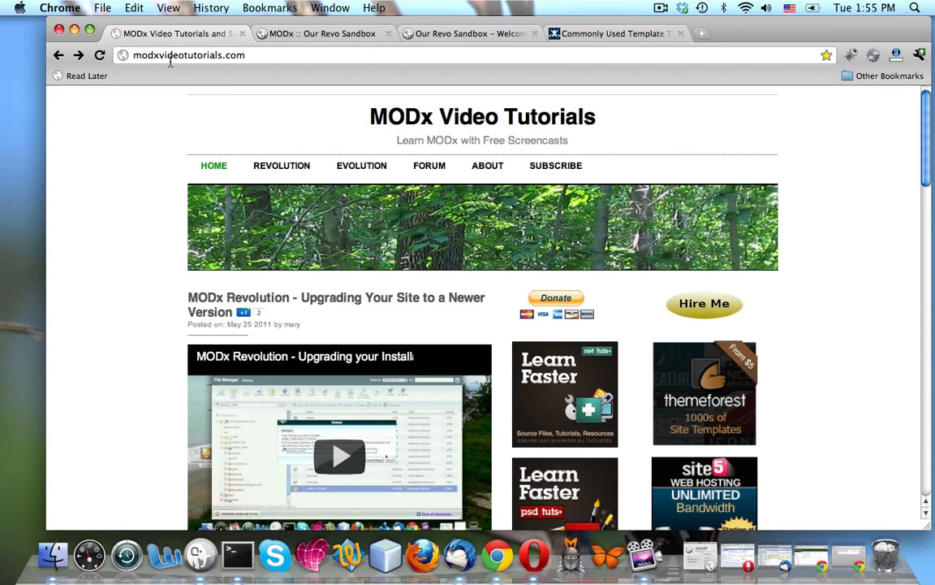
pyautogui.click(434, 165)
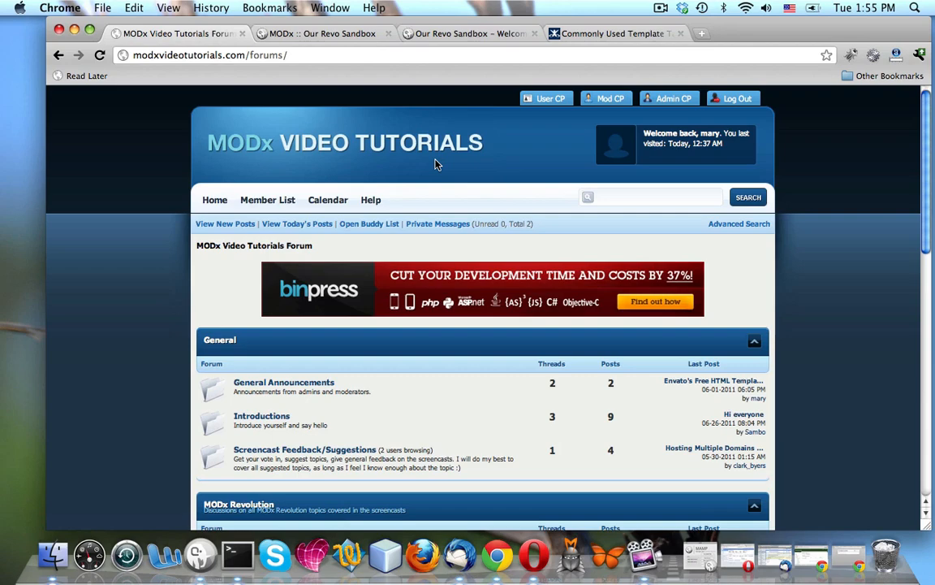
pyautogui.scroll(-5, 463, 268)
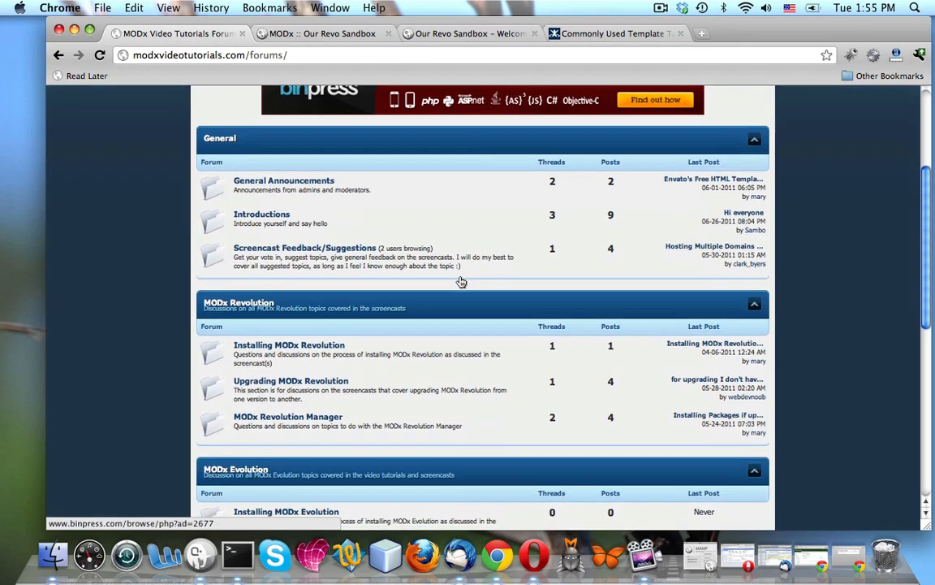
pyautogui.scroll(-5, 460, 282)
pyautogui.scroll(2, 461, 281)
pyautogui.scroll(-2, 460, 282)
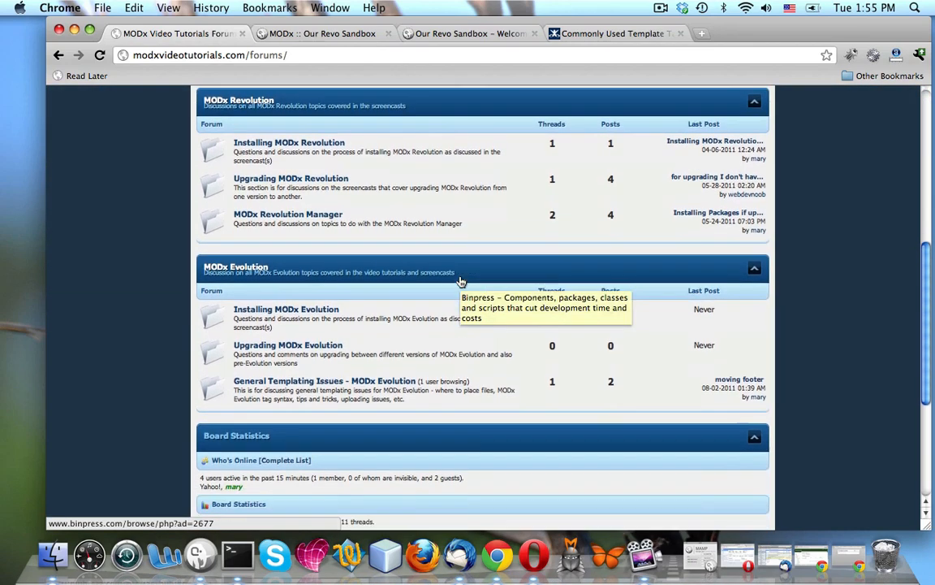
pyautogui.scroll(9, 460, 281)
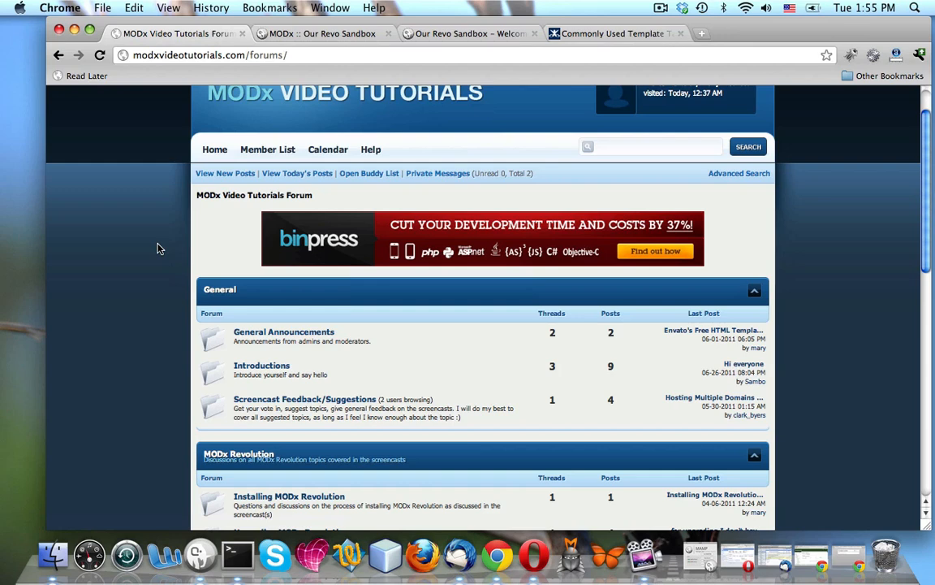
pyautogui.click(57, 54)
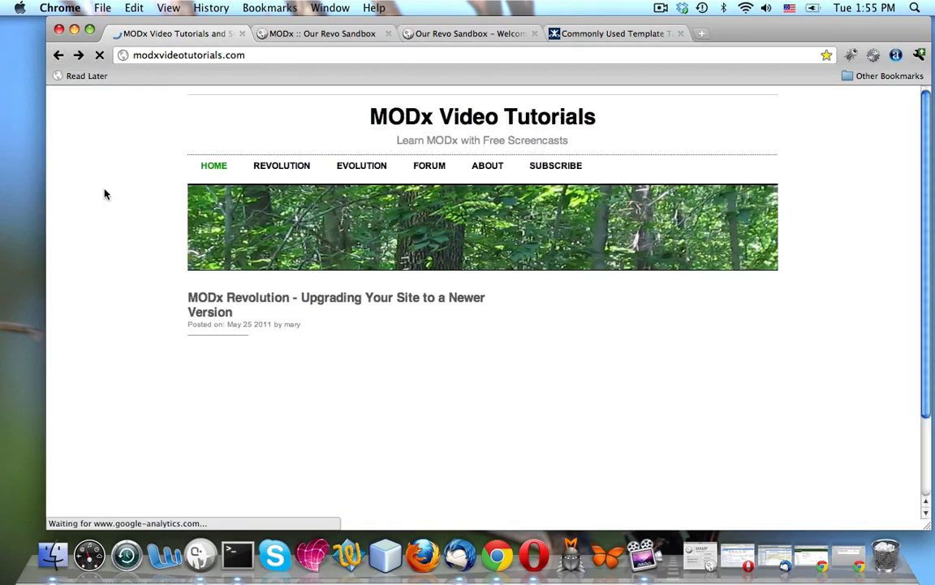